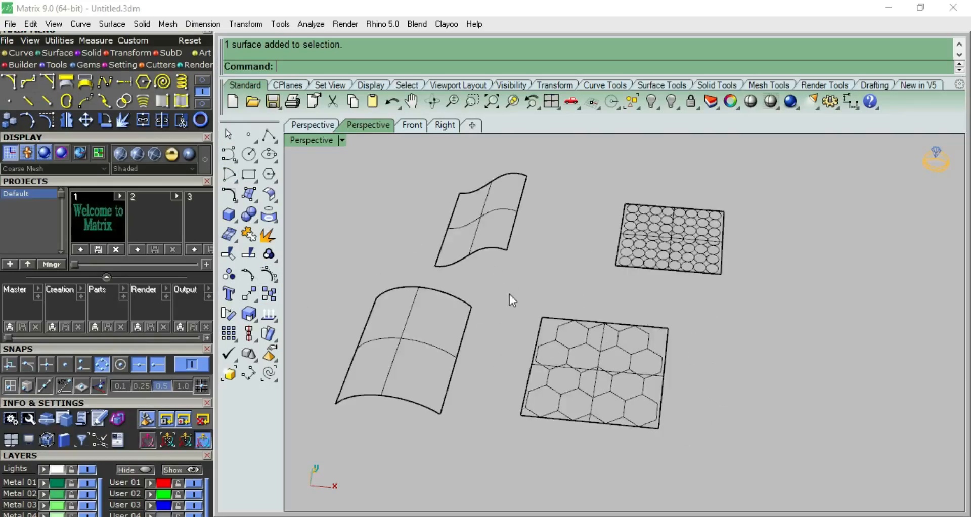
# Examine the two curved surfaces and the flat circle and hexagon patterns from several angles.
pyautogui.scroll(-3, 553, 317)
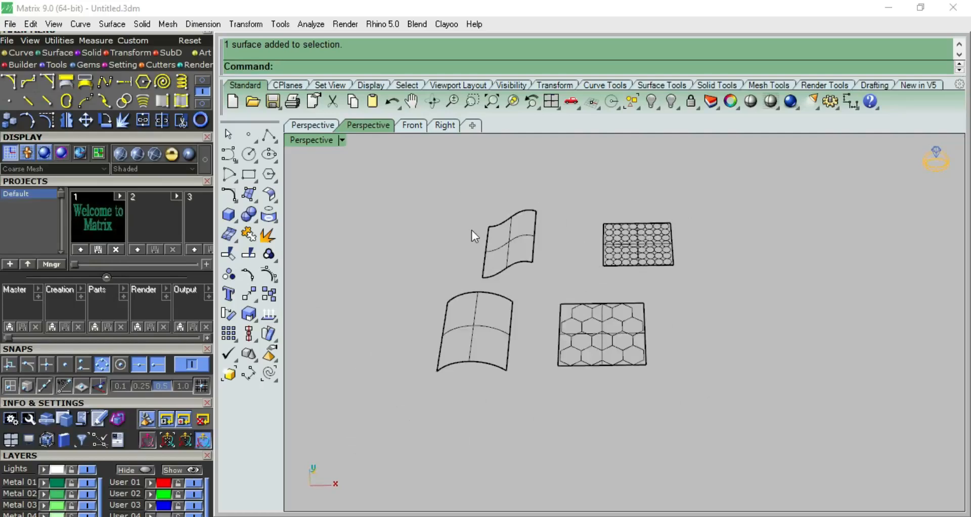
pyautogui.scroll(1, 473, 235)
pyautogui.moveTo(511, 288); pyautogui.dragTo(530, 299, button='right')
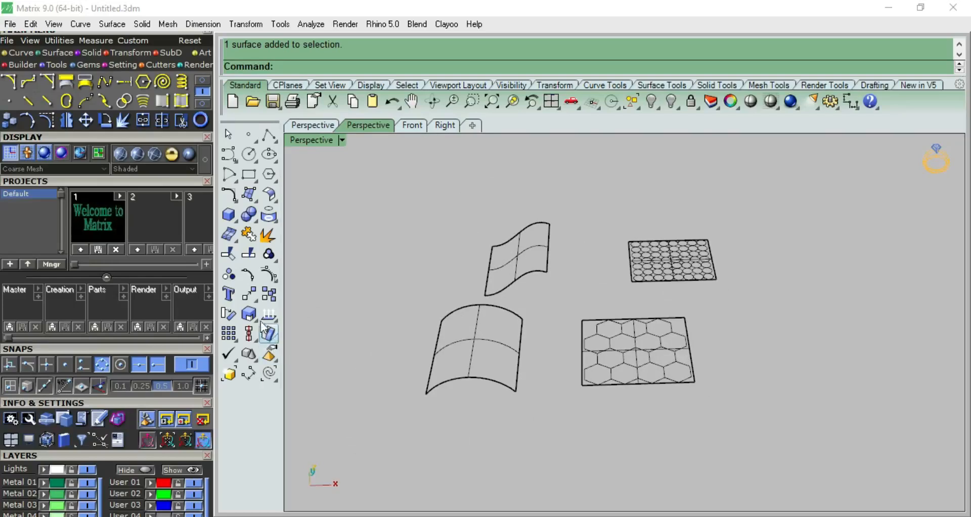
pyautogui.scroll(4, 517, 236)
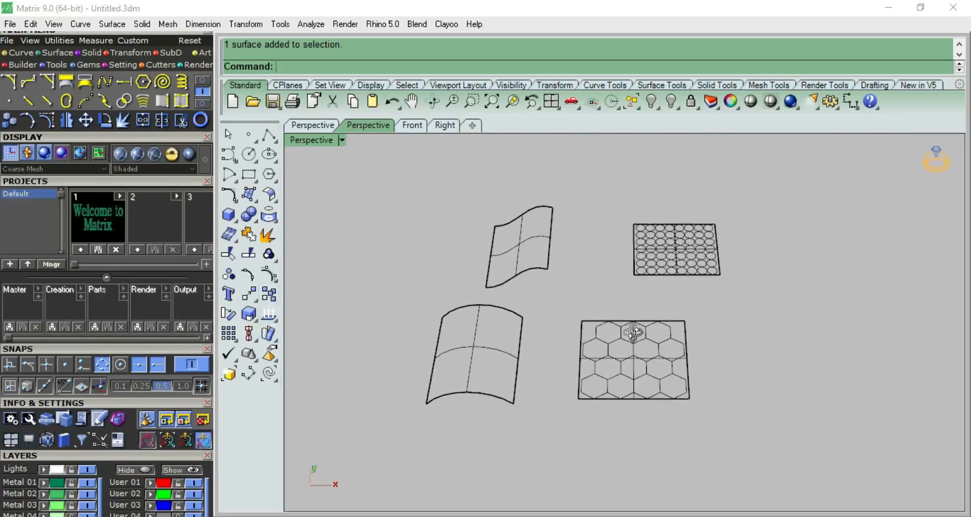
pyautogui.click(522, 228)
pyautogui.scroll(-4, 522, 229)
pyautogui.moveTo(558, 307); pyautogui.dragTo(573, 228, button='right')
pyautogui.scroll(5, 572, 230)
pyautogui.scroll(-5, 651, 265)
pyautogui.moveTo(651, 265); pyautogui.dragTo(643, 307, button='right')
pyautogui.click(598, 382)
pyautogui.click(571, 359)
pyautogui.moveTo(572, 360); pyautogui.dragTo(624, 373, button='right')
pyautogui.click(669, 228)
pyautogui.click(626, 263)
pyautogui.click(700, 231)
pyautogui.moveTo(700, 230); pyautogui.dragTo(644, 247, button='right')
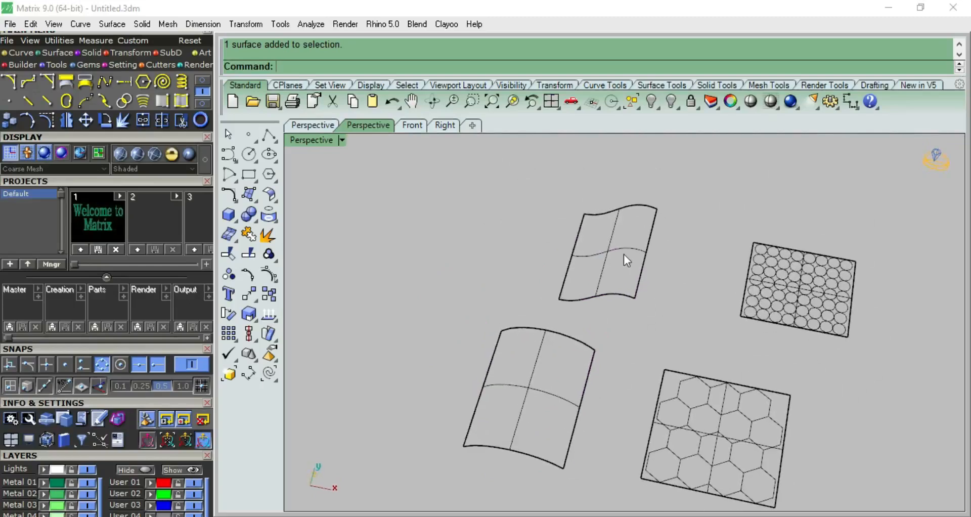
# Inspect the wavy surface and the grouped circle pattern on its flat rectangle by selecting each.
pyautogui.click(621, 252)
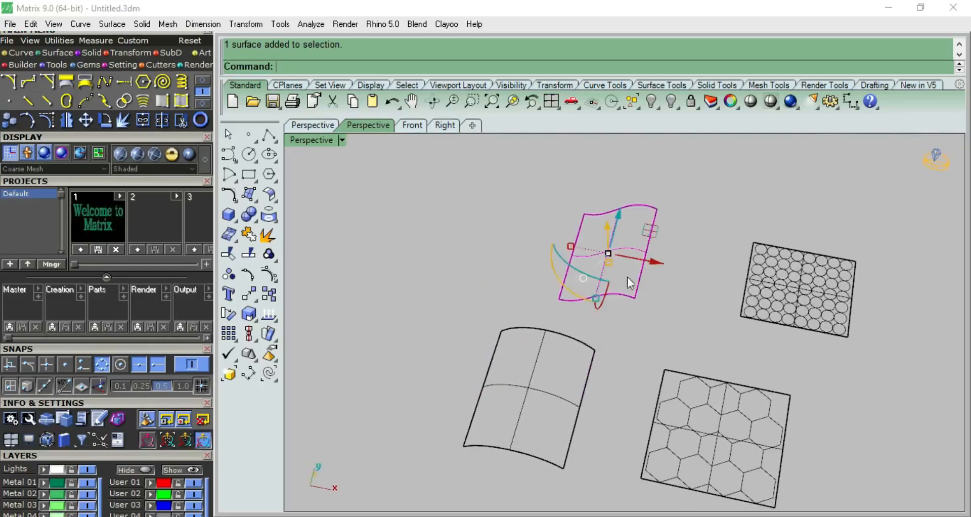
pyautogui.click(780, 233)
pyautogui.scroll(3, 784, 247)
pyautogui.click(755, 242)
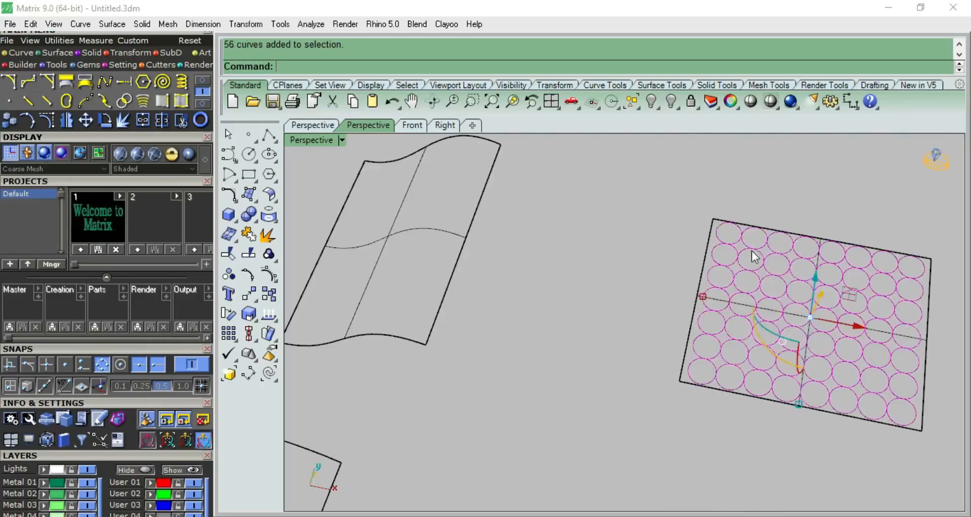
pyautogui.scroll(-2, 651, 232)
pyautogui.click(235, 220)
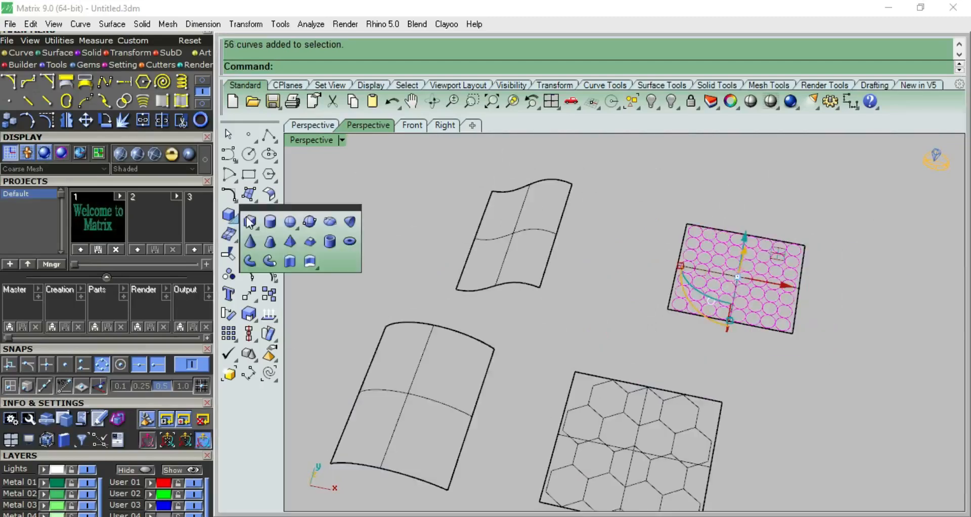
pyautogui.click(632, 185)
pyautogui.moveTo(632, 187); pyautogui.dragTo(624, 271, button='right')
pyautogui.moveTo(554, 271); pyautogui.dragTo(509, 218, button='right')
# Flatten the wavy surface with Smash, keeping the linear direction Natural and adding no curves to unroll.
pyautogui.click(522, 235)
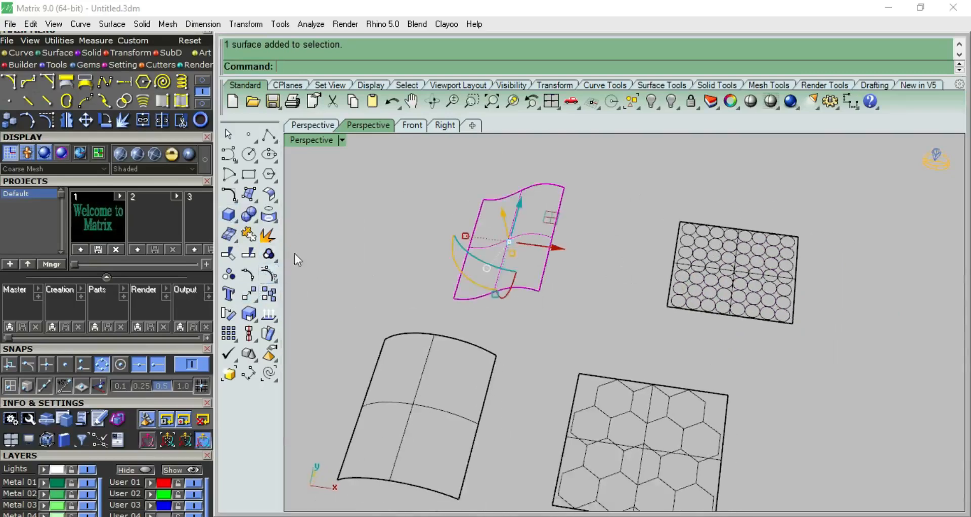
pyautogui.click(255, 300)
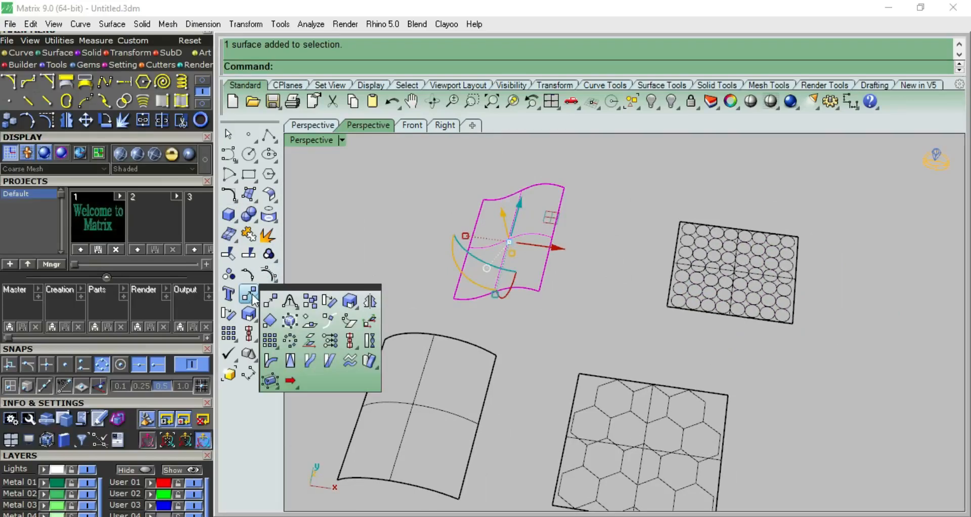
pyautogui.click(340, 261)
pyautogui.click(500, 243)
pyautogui.click(273, 199)
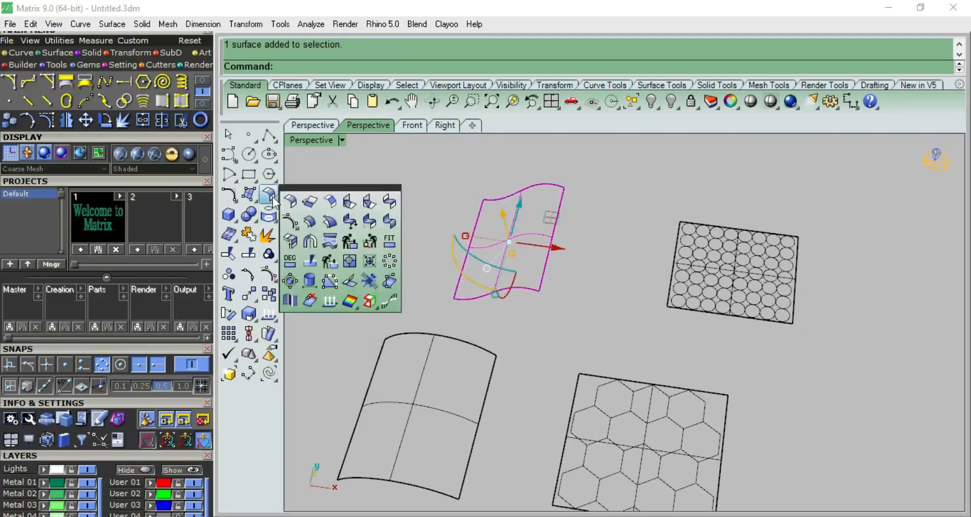
pyautogui.moveTo(325, 187); pyautogui.dragTo(337, 189)
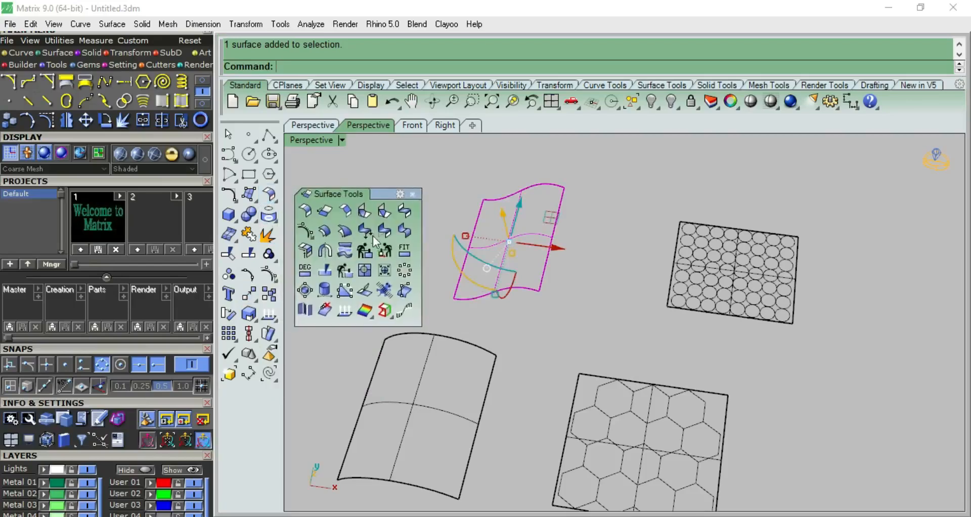
pyautogui.click(382, 291)
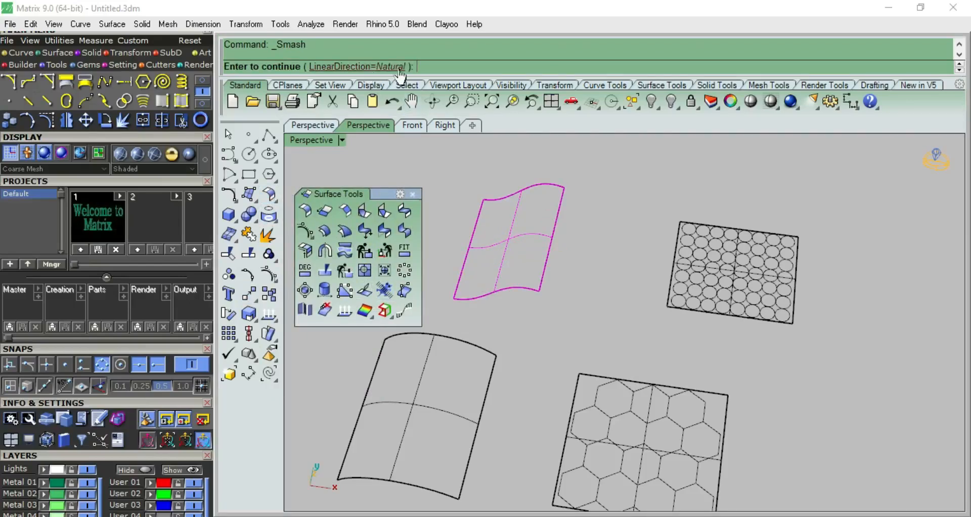
pyautogui.press('Return')
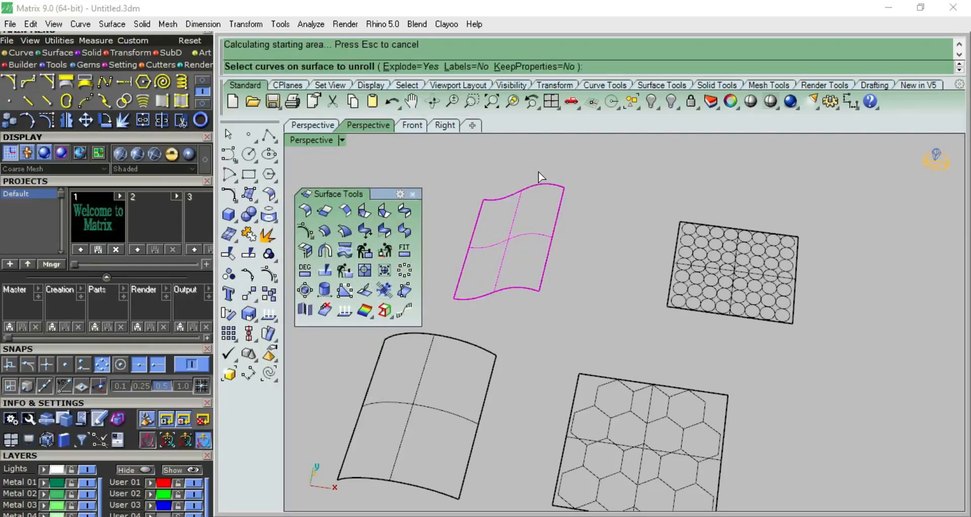
pyautogui.press('Return')
# Move the flattened copy of the wavy surface away to an empty area in the Top view.
pyautogui.scroll(-4, 556, 207)
pyautogui.click(590, 230)
pyautogui.click(568, 223)
pyautogui.hotkey('ctrl', 'F1')
pyautogui.scroll(4, 559, 218)
pyautogui.moveTo(560, 217); pyautogui.dragTo(821, 197)
pyautogui.press('Escape')
# Compare the flattened surface with the rectangle under the circle pattern in the Top view.
pyautogui.scroll(2, 692, 249)
pyautogui.scroll(-2, 693, 254)
pyautogui.scroll(2, 693, 243)
pyautogui.click(782, 211)
pyautogui.click(636, 242)
pyautogui.click(837, 278)
pyautogui.scroll(-3, 819, 278)
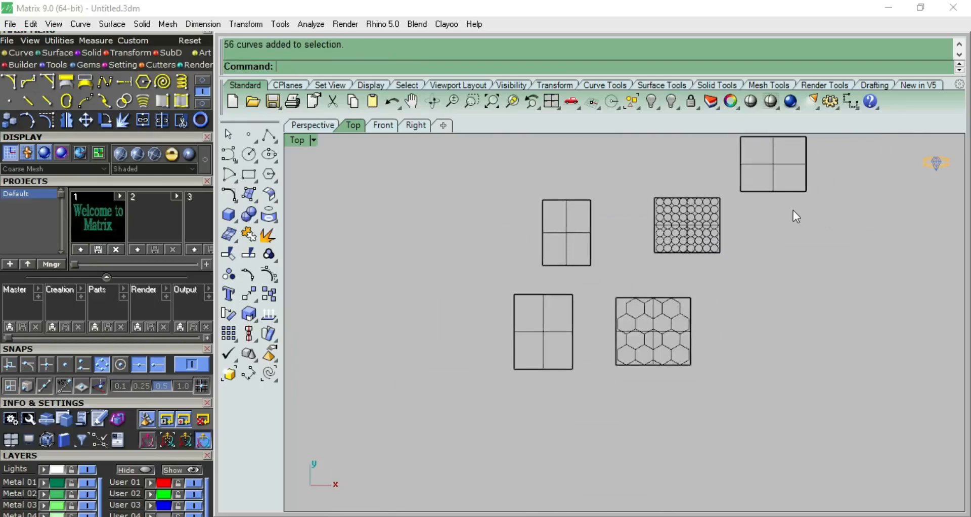
# Try to move the flattened surface by its lower-left corner, and delete that surface.
pyautogui.moveTo(753, 190); pyautogui.dragTo(692, 262, button='right')
pyautogui.scroll(2, 693, 261)
pyautogui.click(693, 271)
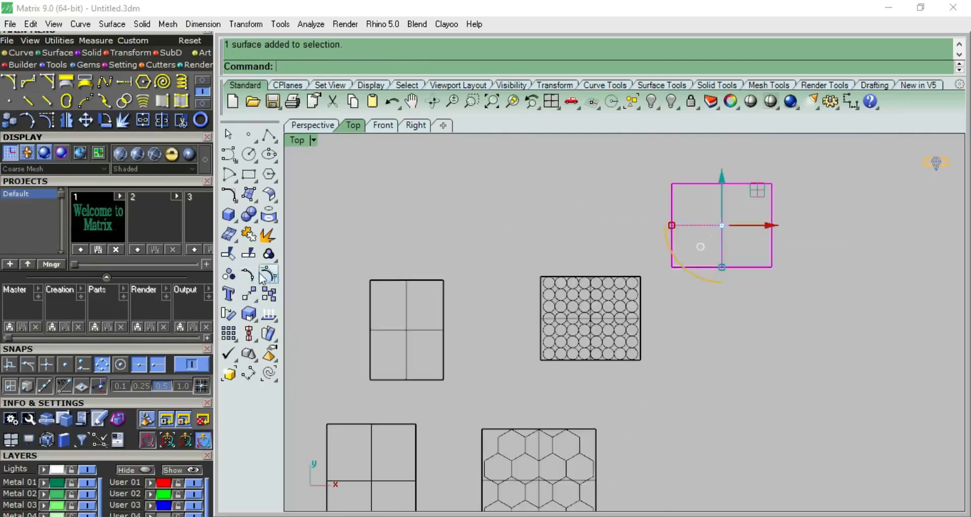
pyautogui.click(248, 293)
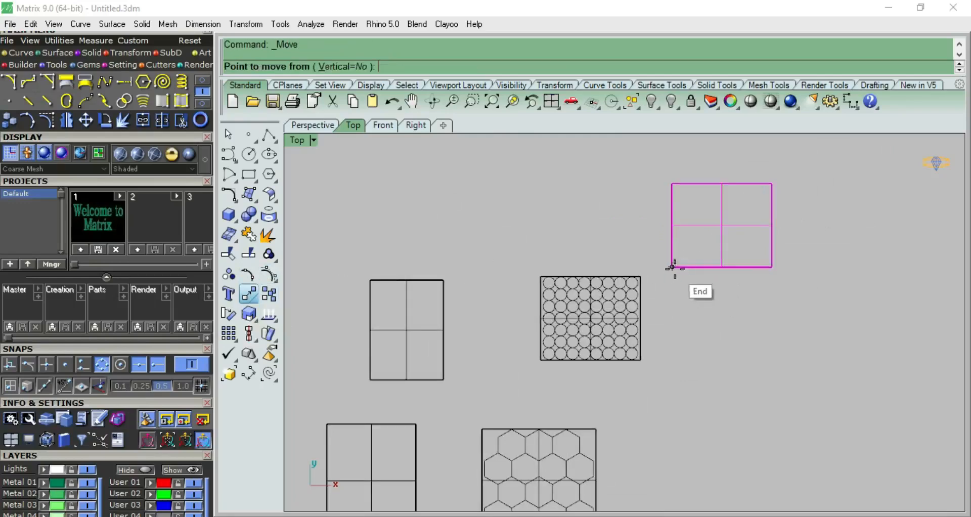
pyautogui.click(672, 267)
pyautogui.rightClick(667, 323)
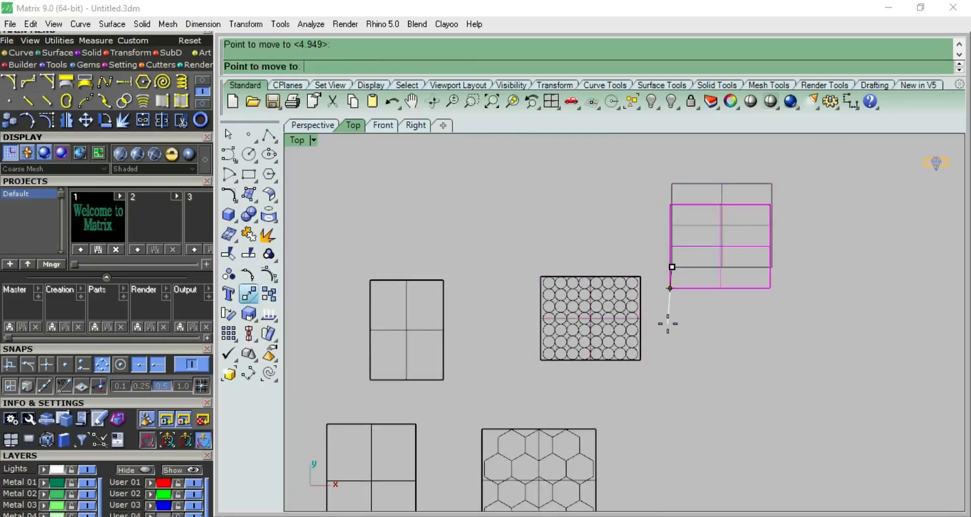
pyautogui.press('Escape')
pyautogui.press('Delete')
# Inspect the grouped circles and their spacing inside the flat rectangle.
pyautogui.click(599, 290)
pyautogui.scroll(4, 600, 293)
pyautogui.moveTo(603, 299); pyautogui.dragTo(661, 237, button='right')
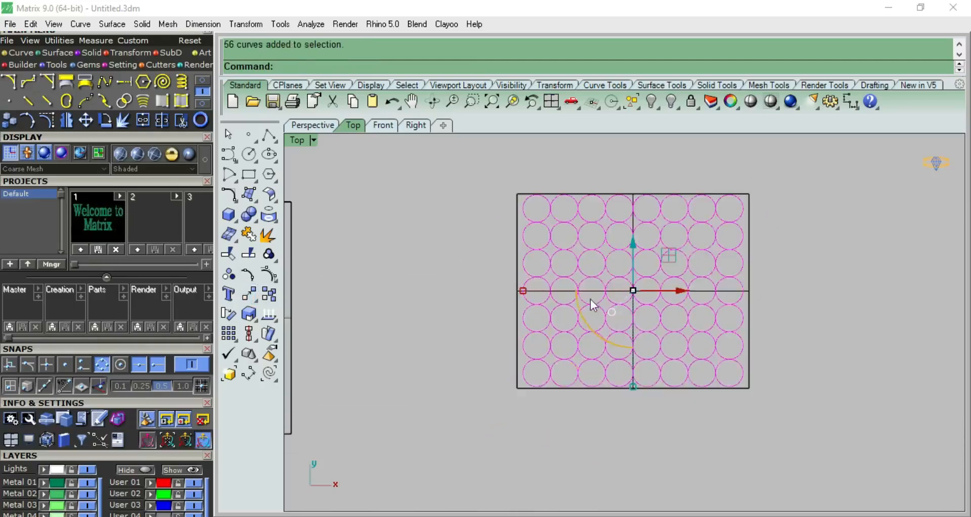
pyautogui.scroll(-2, 590, 298)
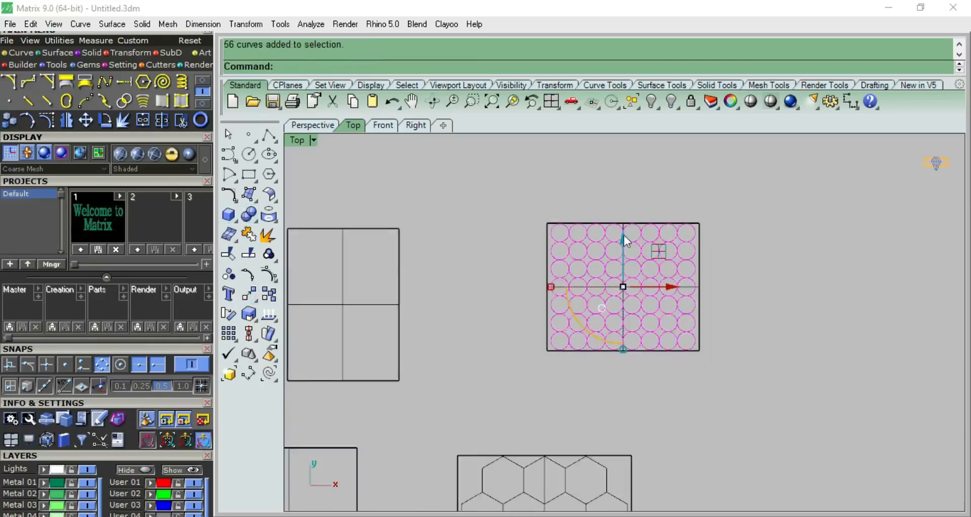
pyautogui.scroll(6, 619, 234)
pyautogui.press('Escape')
pyautogui.scroll(-4, 592, 247)
pyautogui.scroll(2, 587, 253)
# Try to pipe the grouped circles with a diameter of 0.5.
pyautogui.click(583, 271)
pyautogui.click(229, 215)
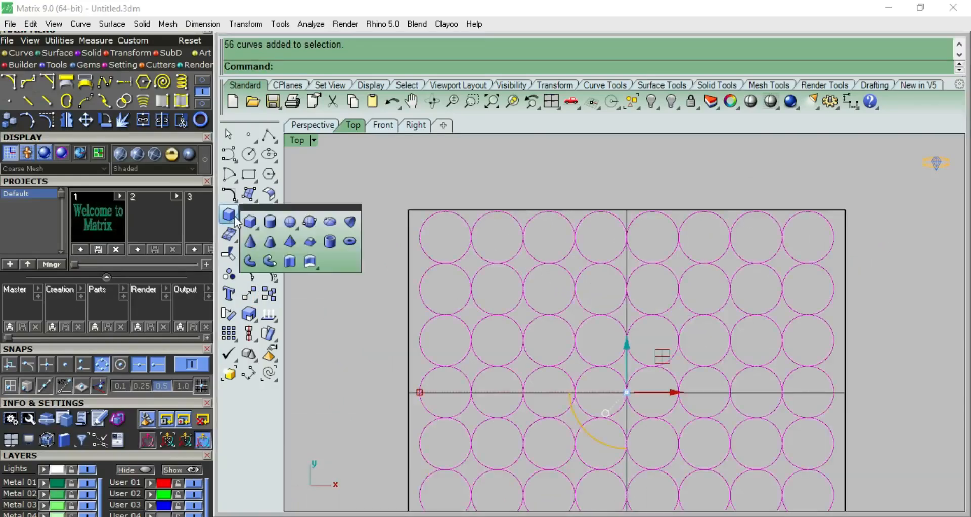
pyautogui.click(268, 261)
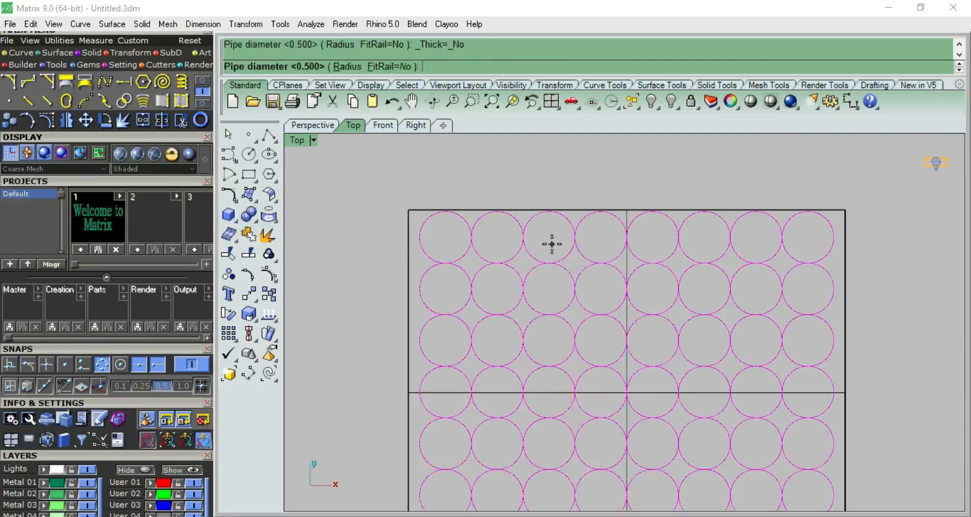
pyautogui.scroll(-3, 551, 243)
pyautogui.scroll(3, 551, 243)
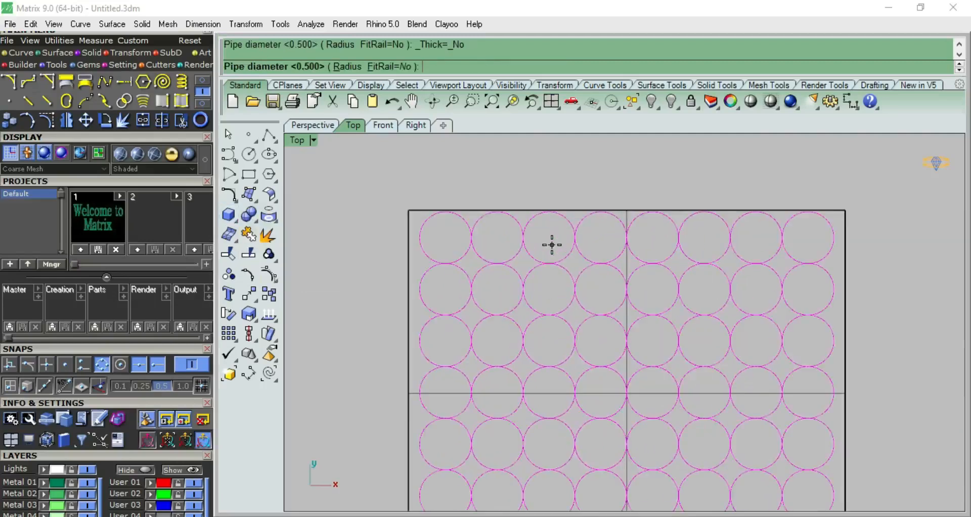
pyautogui.press('Return')
pyautogui.scroll(-3, 551, 245)
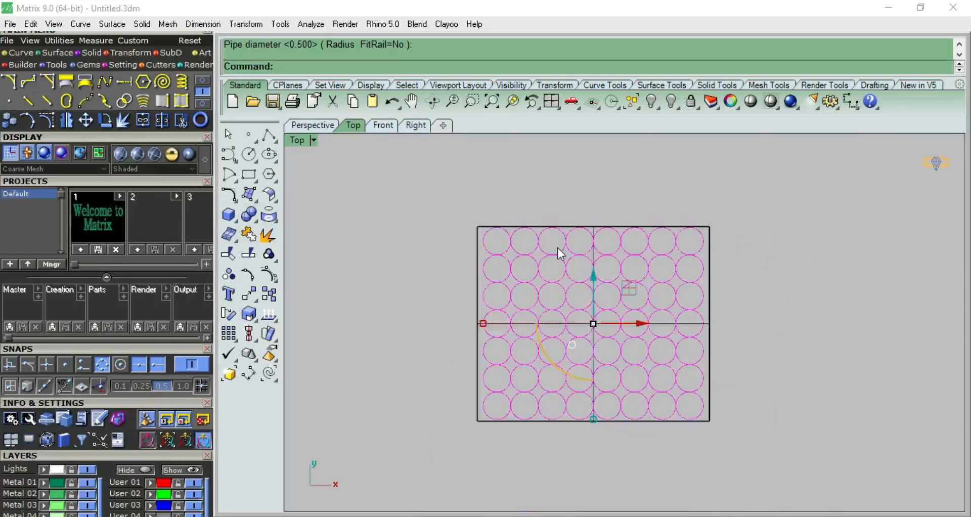
pyautogui.scroll(2, 557, 247)
pyautogui.scroll(-3, 569, 244)
pyautogui.scroll(1, 578, 271)
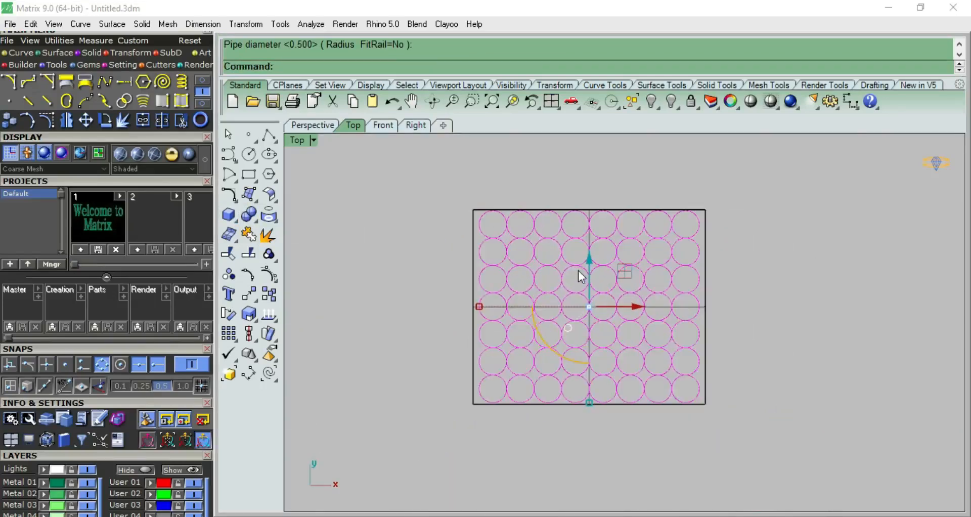
# Pipe all the grouped circles with a diameter of 0.6.
pyautogui.click(230, 225)
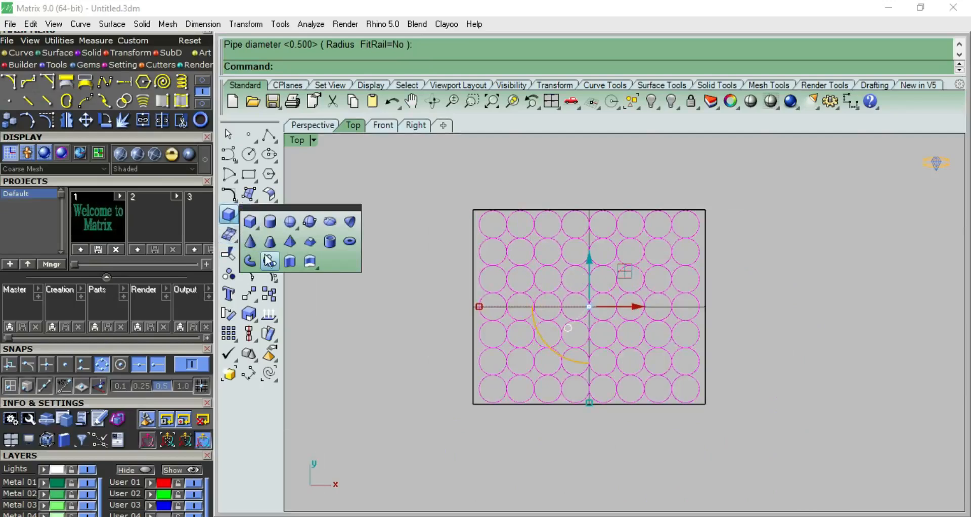
pyautogui.click(250, 262)
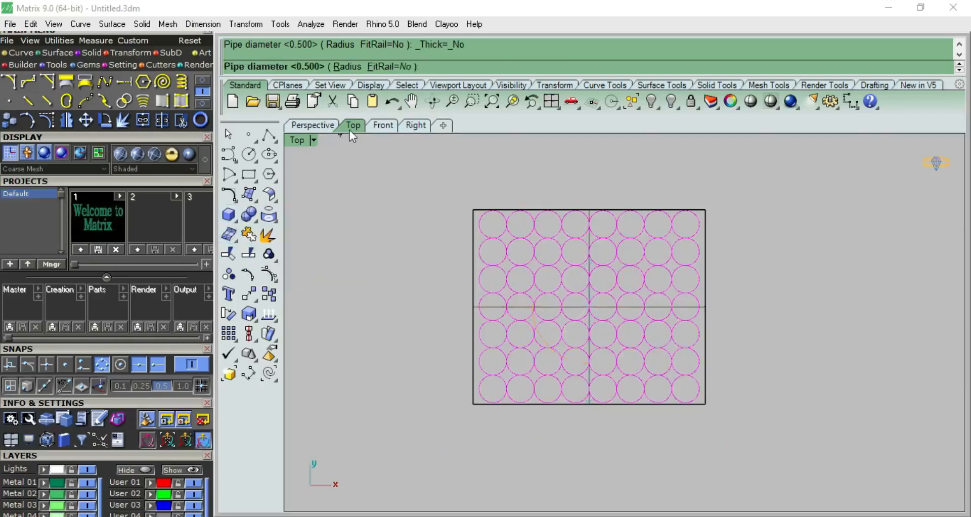
pyautogui.write('.6')
pyautogui.press('Return')
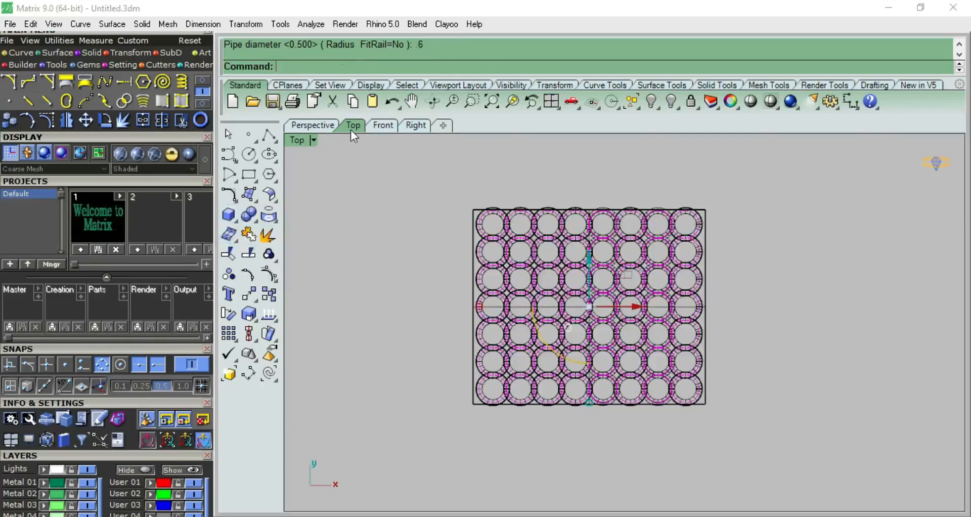
pyautogui.click(465, 188)
pyautogui.scroll(3, 537, 272)
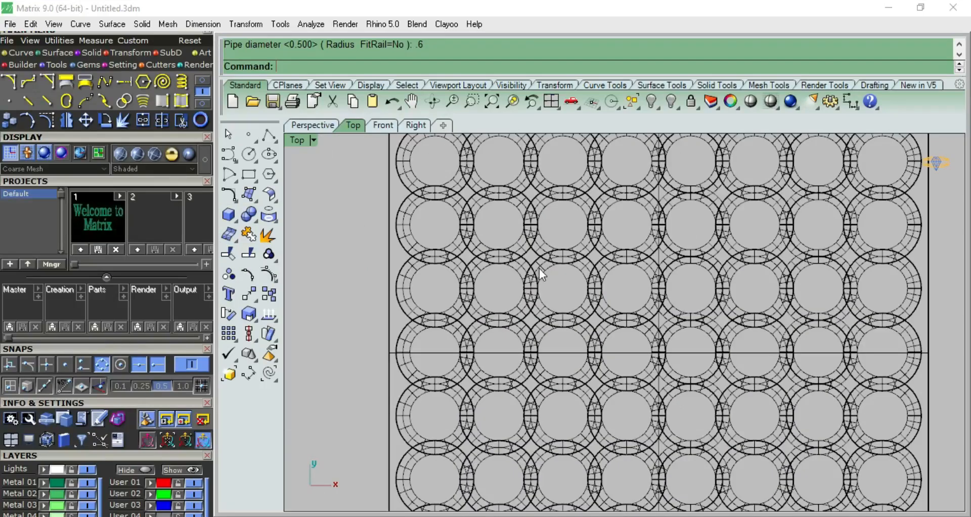
# Group all the pipes of the circle pattern into one object, using the Front view to help select them.
pyautogui.click(539, 268)
pyautogui.click(363, 231)
pyautogui.scroll(-8, 363, 231)
pyautogui.press('F2')
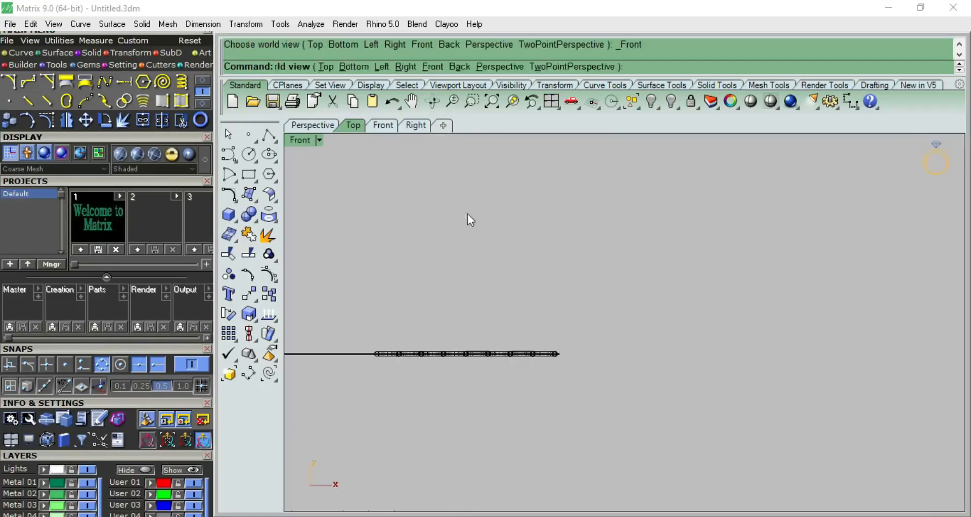
pyautogui.moveTo(332, 354); pyautogui.dragTo(333, 353)
pyautogui.press('F1')
pyautogui.scroll(-4, 532, 299)
pyautogui.hotkey('ctrl', 'g')
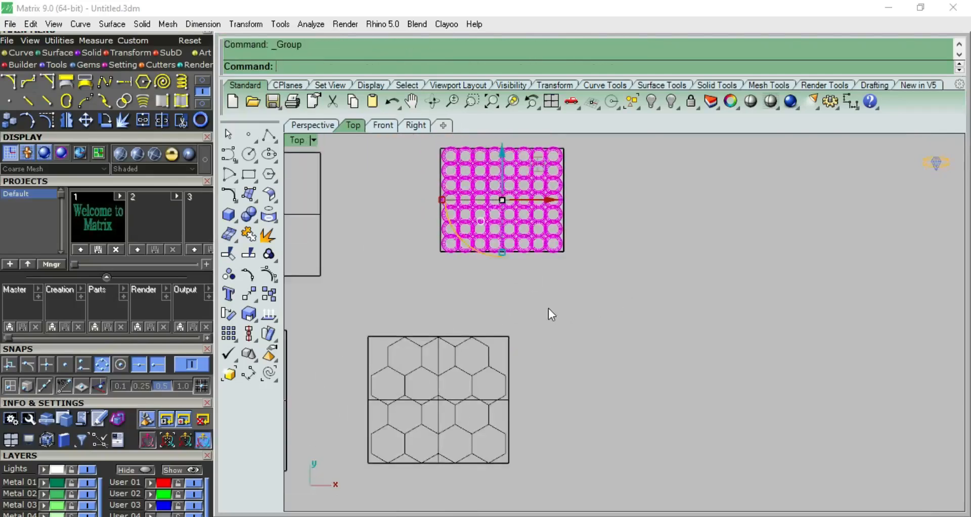
pyautogui.click(548, 308)
# Examine the piped circle mesh up close and return to the Perspective view of all surfaces.
pyautogui.moveTo(557, 263); pyautogui.dragTo(651, 285, button='right')
pyautogui.scroll(14, 603, 229)
pyautogui.click(608, 234)
pyautogui.scroll(-10, 607, 235)
pyautogui.scroll(-4, 618, 244)
pyautogui.press('F4')
pyautogui.scroll(6, 626, 293)
pyautogui.scroll(-4, 663, 295)
pyautogui.scroll(1, 679, 289)
pyautogui.click(558, 192)
pyautogui.scroll(-2, 657, 261)
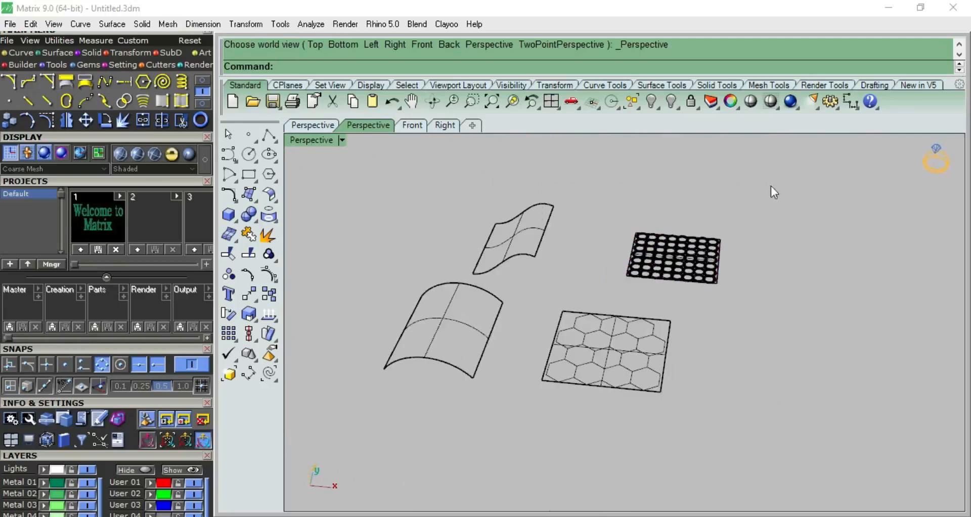
# Assign all surfaces and curves in the scene to the Metal 01 layer.
pyautogui.moveTo(371, 439); pyautogui.dragTo(372, 438)
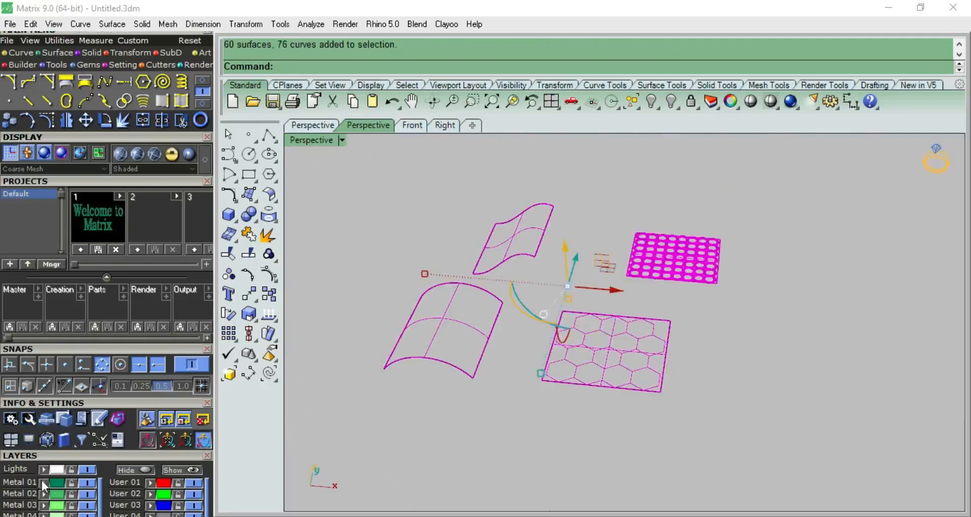
pyautogui.click(641, 186)
pyautogui.scroll(3, 657, 278)
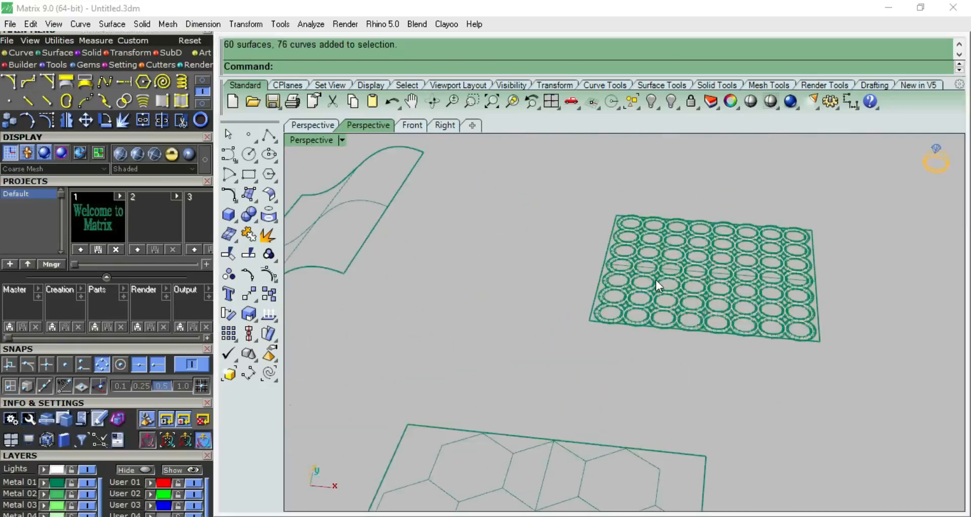
# Select the grouped pipes and examine them on their base rectangle from a low angle.
pyautogui.click(656, 280)
pyautogui.click(715, 326)
pyautogui.scroll(-2, 687, 277)
pyautogui.moveTo(656, 255)
pyautogui.mouseDown(button='right')
pyautogui.moveTo(676, 284)
pyautogui.moveTo(653, 264)
pyautogui.mouseUp(button='right')
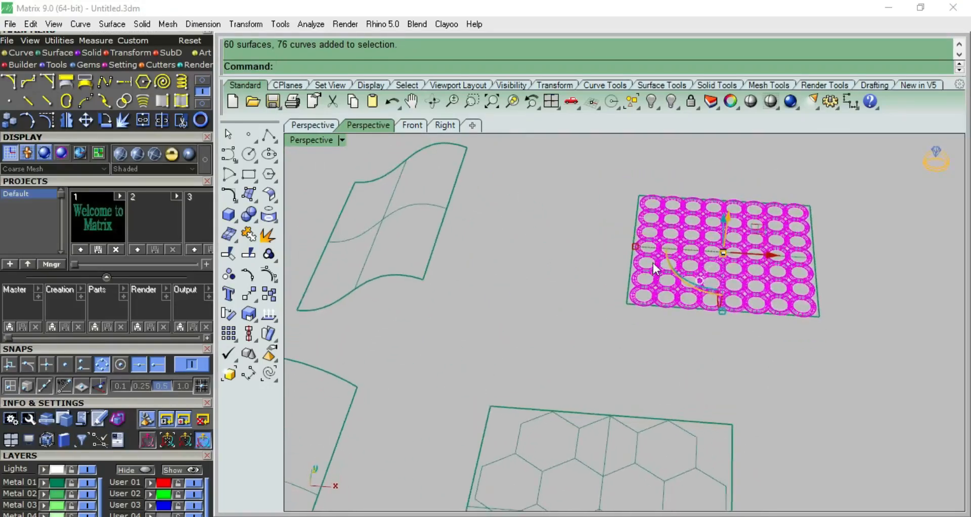
pyautogui.scroll(3, 654, 268)
pyautogui.scroll(-3, 658, 267)
pyautogui.scroll(2, 668, 283)
pyautogui.moveTo(684, 315); pyautogui.dragTo(581, 281, button='right')
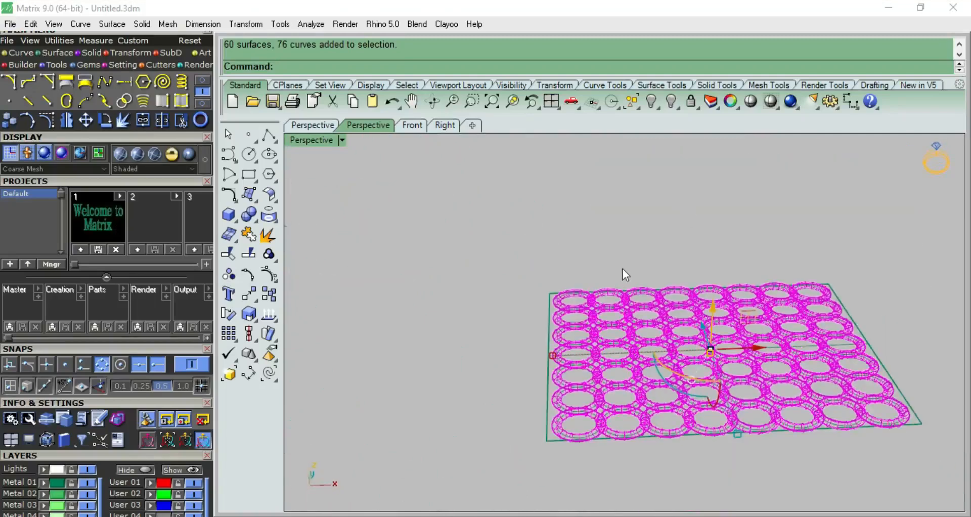
# Flow the grouped circle pipes along a surface, from their base rectangle onto the wavy surface, matching the lower-left corners.
pyautogui.scroll(-1, 621, 272)
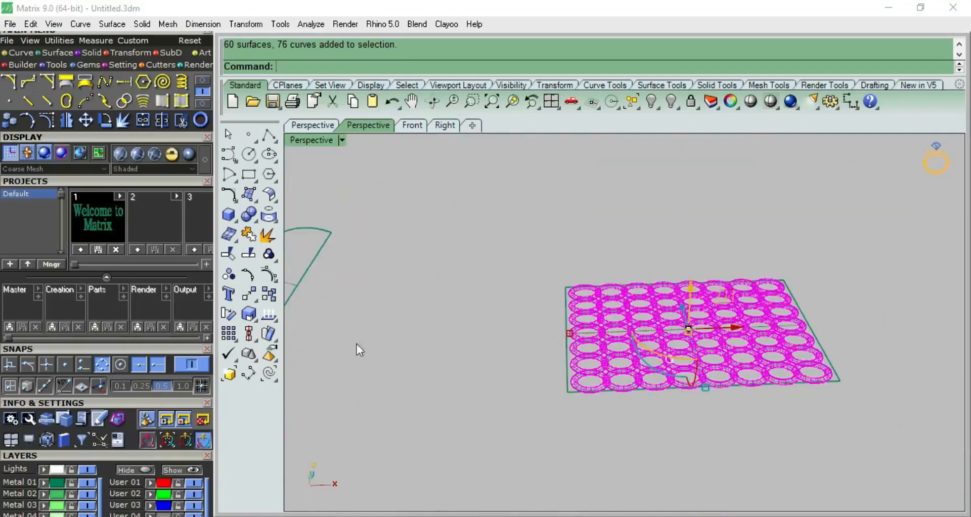
pyautogui.click(277, 338)
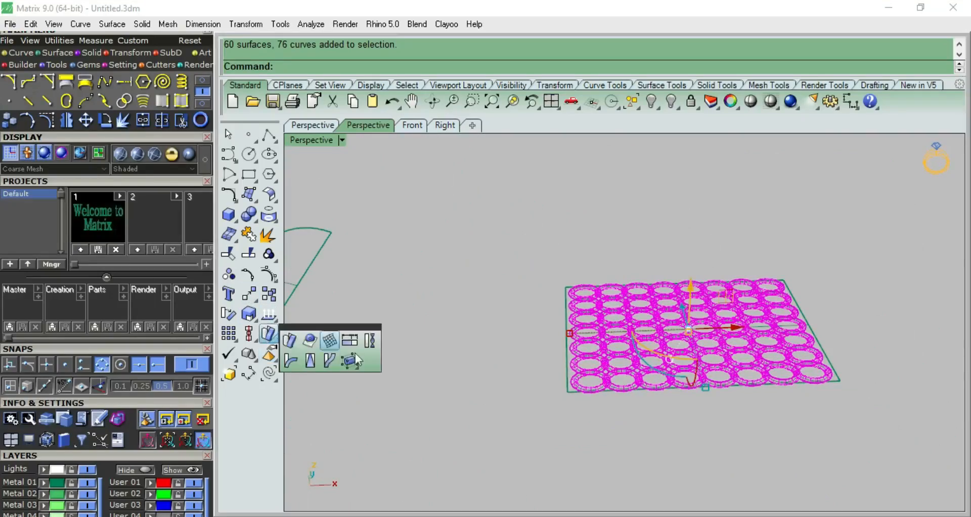
pyautogui.click(292, 343)
pyautogui.scroll(-5, 613, 321)
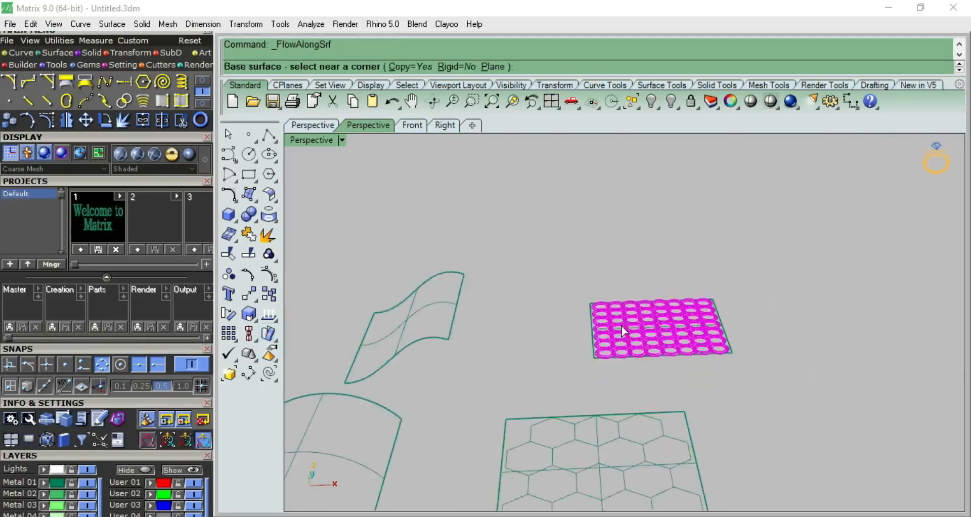
pyautogui.scroll(3, 604, 360)
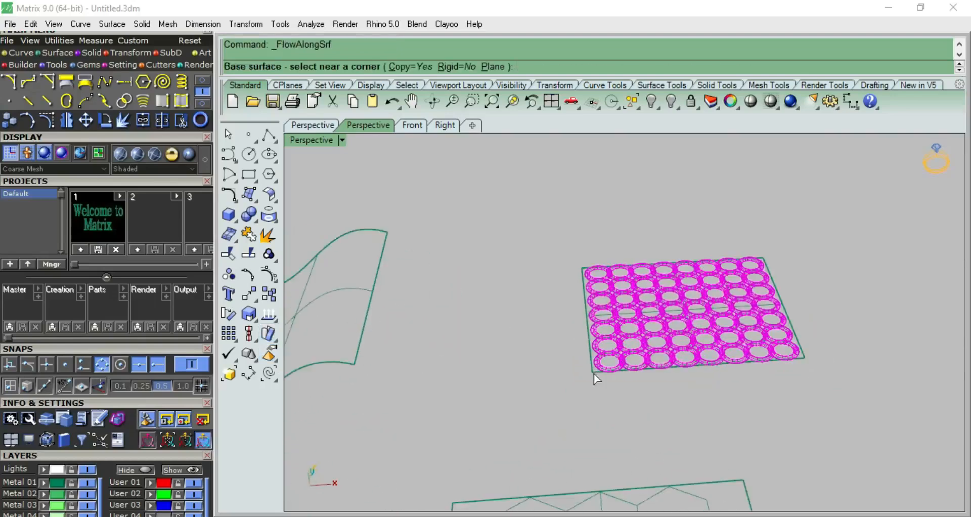
pyautogui.scroll(2, 593, 374)
pyautogui.scroll(-5, 629, 353)
pyautogui.moveTo(629, 353)
pyautogui.mouseDown(button='right')
pyautogui.moveTo(646, 375)
pyautogui.moveTo(638, 391)
pyautogui.moveTo(631, 352)
pyautogui.mouseUp(button='right')
pyautogui.scroll(4, 611, 364)
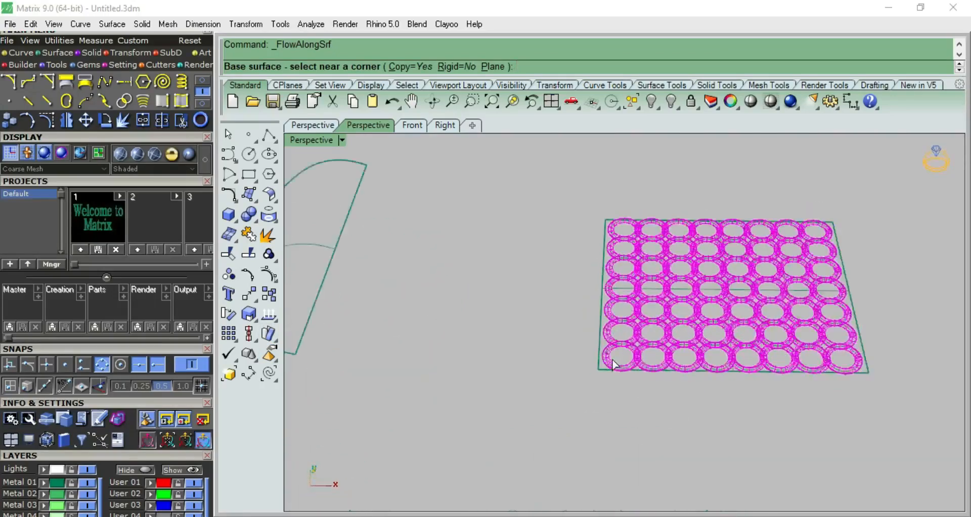
pyautogui.scroll(1, 607, 372)
pyautogui.click(597, 377)
pyautogui.scroll(-3, 442, 314)
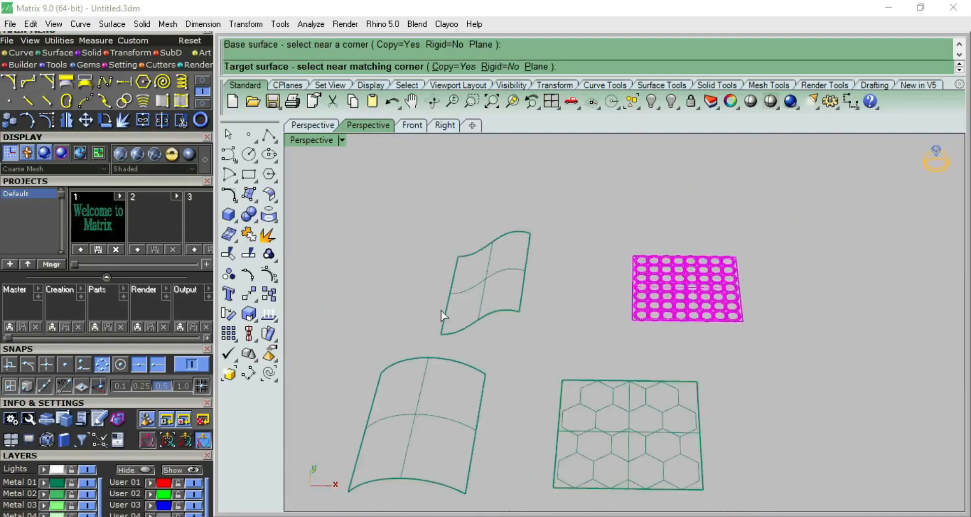
pyautogui.scroll(1, 456, 347)
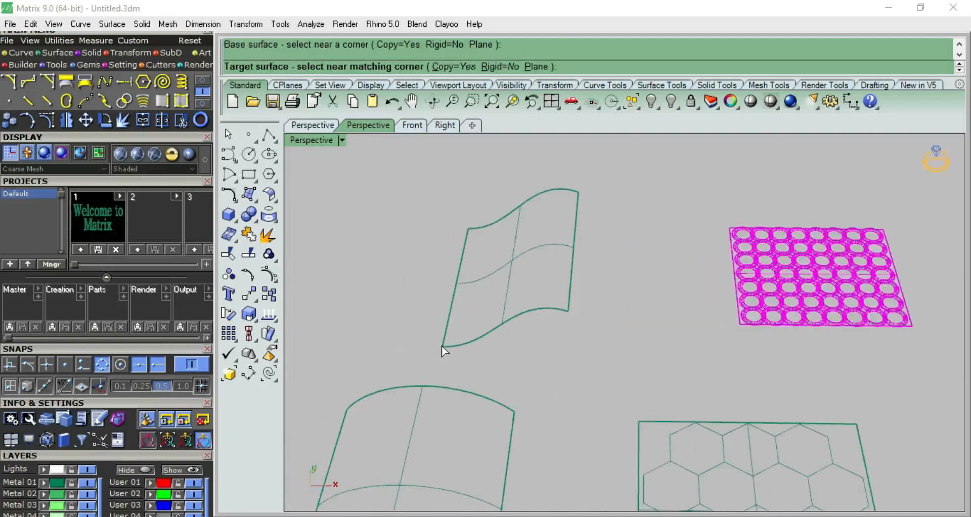
pyautogui.click(444, 346)
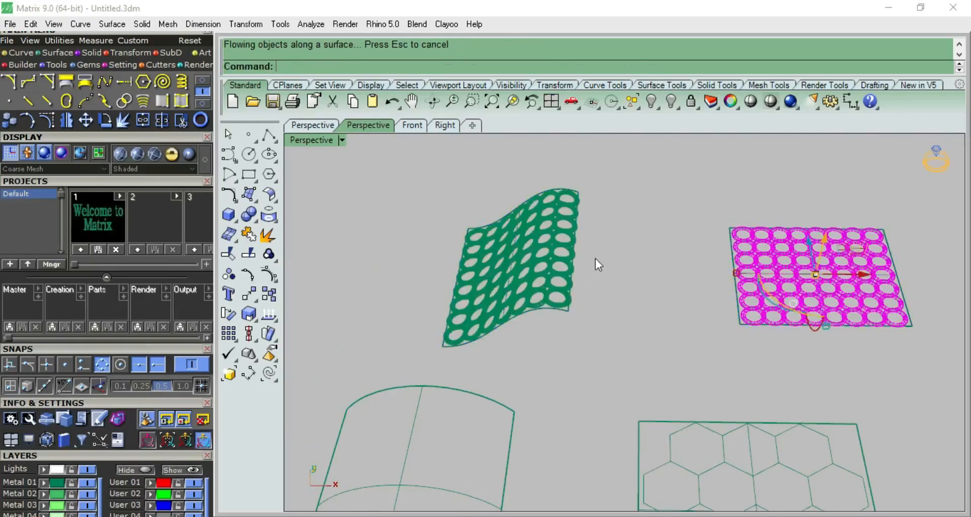
# Preview the circle mesh on the wavy surface in shaded display.
pyautogui.click(750, 101)
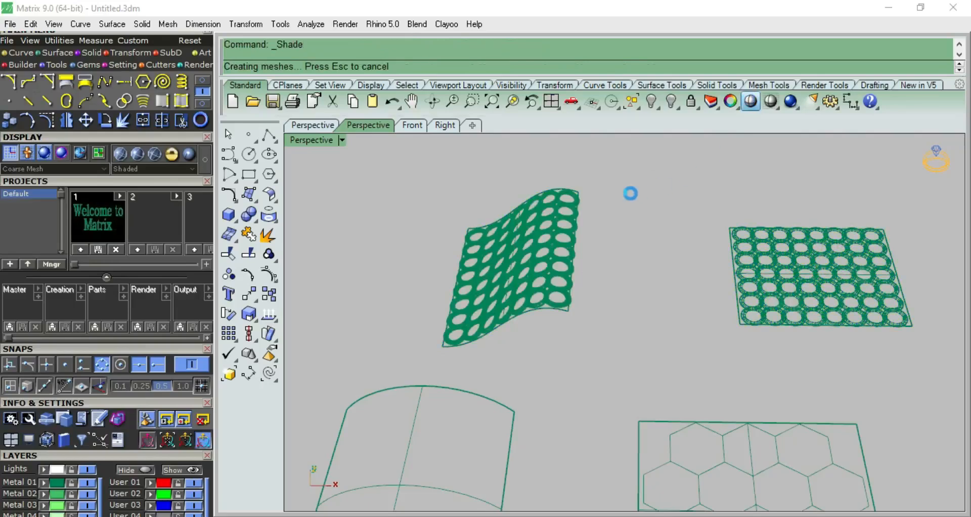
pyautogui.moveTo(632, 197)
pyautogui.mouseDown(button='right')
pyautogui.moveTo(585, 299)
pyautogui.moveTo(620, 178)
pyautogui.moveTo(602, 208)
pyautogui.mouseUp(button='right')
pyautogui.press('Escape')
# Hide the wavy surface beneath the flowed circle mesh.
pyautogui.scroll(7, 508, 207)
pyautogui.click(536, 207)
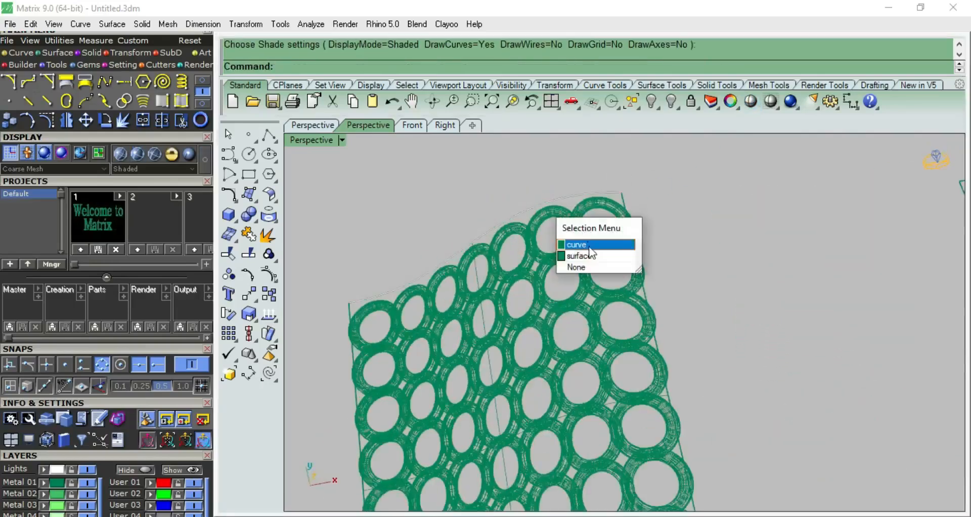
pyautogui.click(586, 255)
pyautogui.click(652, 104)
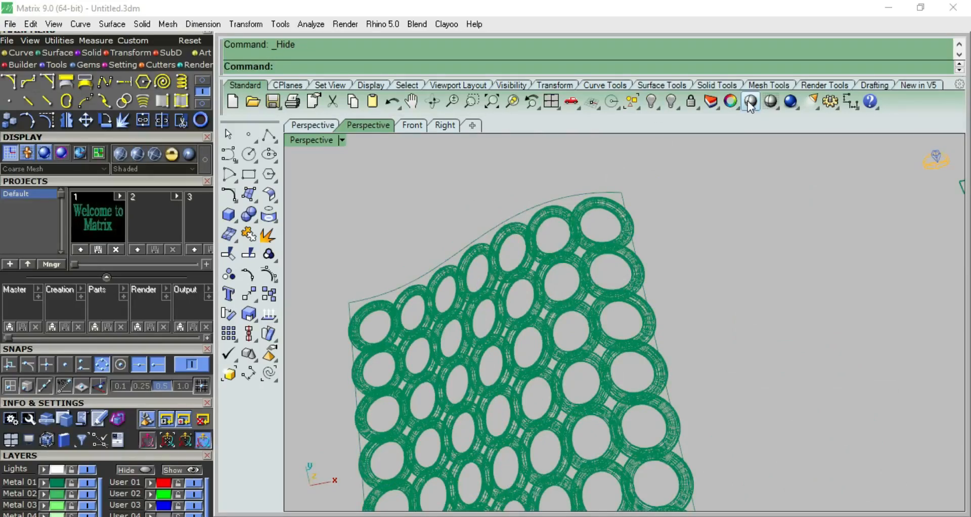
# Examine the curved circle mesh and its flat original in shaded display from several angles and from the Top view.
pyautogui.click(749, 105)
pyautogui.scroll(-7, 643, 258)
pyautogui.moveTo(645, 262)
pyautogui.mouseDown(button='right')
pyautogui.moveTo(620, 135)
pyautogui.moveTo(606, 407)
pyautogui.moveTo(650, 147)
pyautogui.moveTo(657, 162)
pyautogui.mouseUp(button='right')
pyautogui.scroll(5, 816, 301)
pyautogui.moveTo(817, 300); pyautogui.dragTo(587, 330, button='right')
pyautogui.hotkey('ctrl', 'F1')
pyautogui.press('Escape')
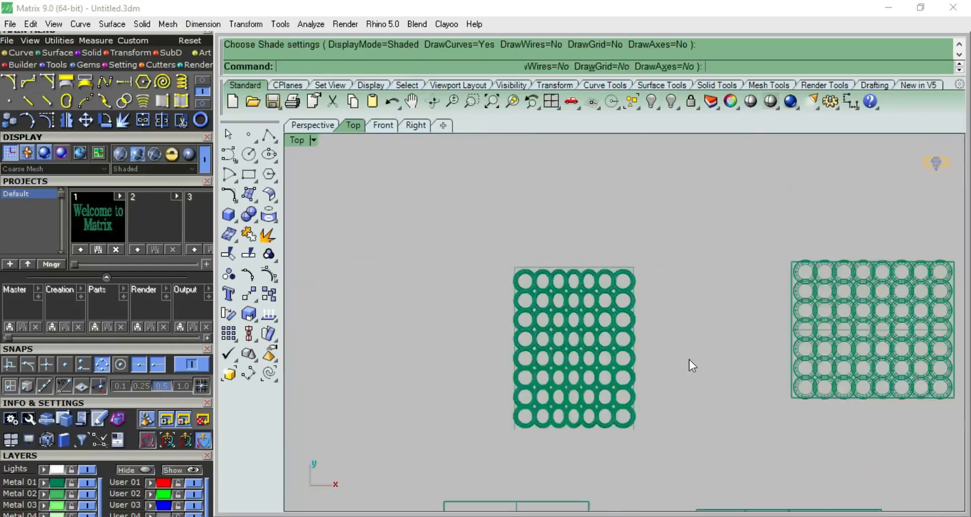
# Examine the hexagon pattern on its base rectangle beside the arched surface in the Top view.
pyautogui.moveTo(688, 360); pyautogui.dragTo(643, 208, button='right')
pyautogui.scroll(-3, 664, 251)
pyautogui.scroll(3, 697, 307)
pyautogui.scroll(-3, 723, 350)
pyautogui.scroll(2, 752, 323)
pyautogui.scroll(1, 753, 323)
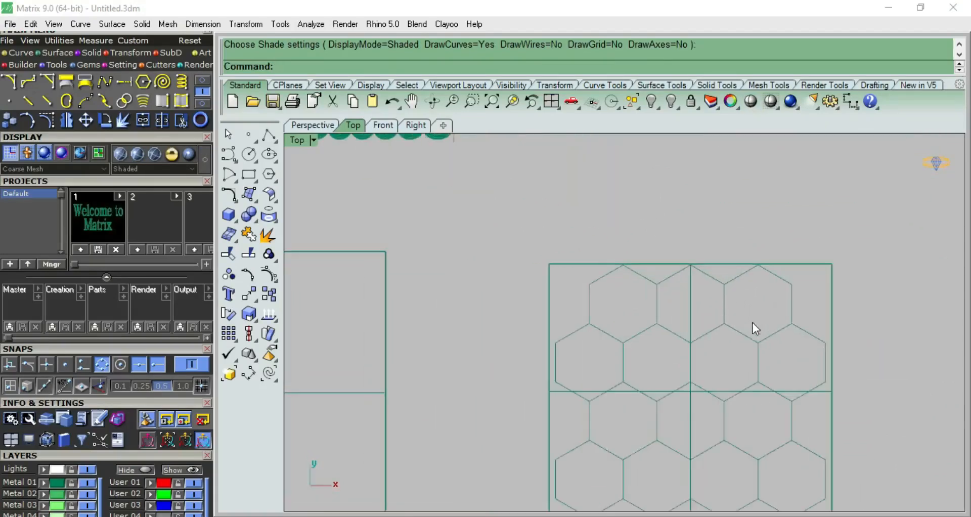
pyautogui.scroll(-2, 753, 322)
pyautogui.scroll(2, 752, 323)
pyautogui.scroll(-2, 758, 344)
pyautogui.scroll(1, 741, 340)
pyautogui.click(745, 328)
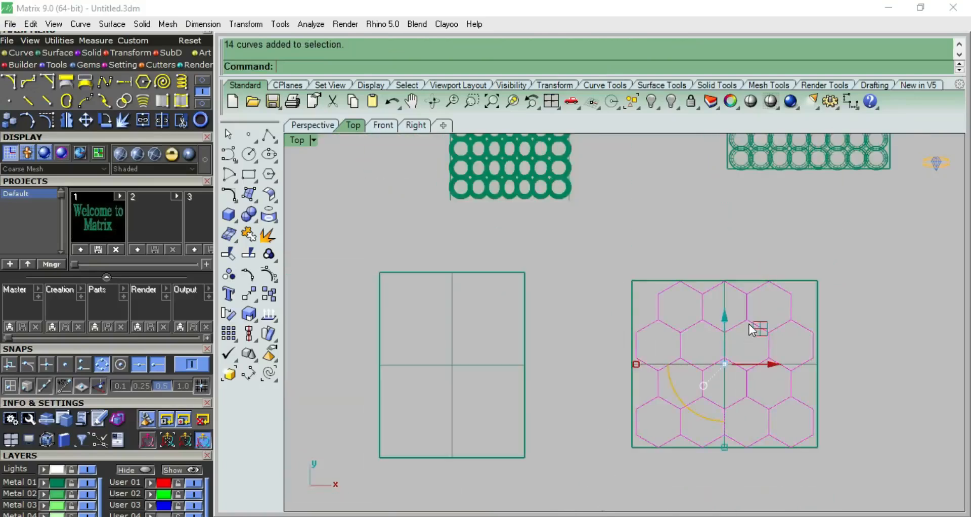
pyautogui.click(833, 274)
pyautogui.scroll(-3, 698, 327)
pyautogui.scroll(3, 620, 334)
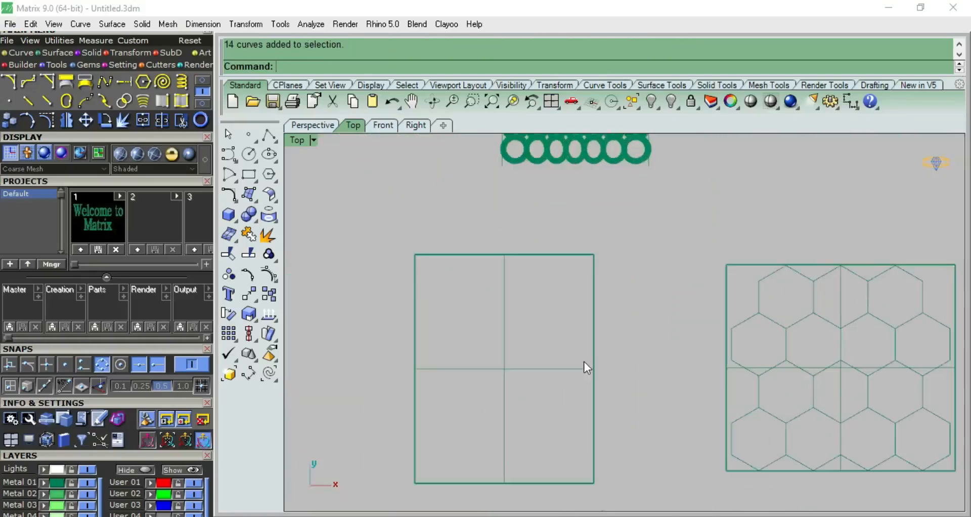
# Examine the arched surface in the Perspective view with a shaded preview.
pyautogui.hotkey('ctrl', 'F4')
pyautogui.scroll(3, 545, 334)
pyautogui.moveTo(545, 334); pyautogui.dragTo(655, 311, button='right')
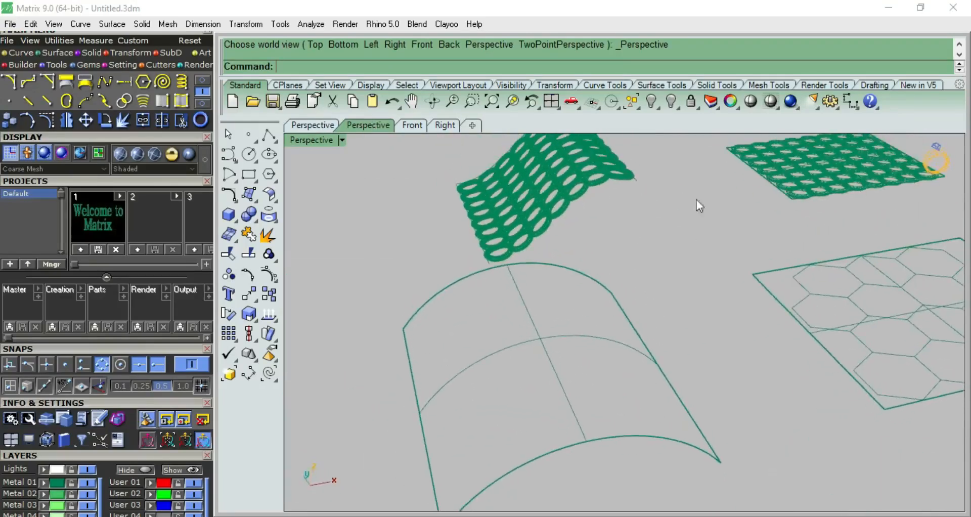
pyautogui.click(751, 101)
pyautogui.moveTo(678, 250)
pyautogui.mouseDown(button='right')
pyautogui.moveTo(650, 423)
pyautogui.moveTo(600, 341)
pyautogui.moveTo(678, 284)
pyautogui.mouseUp(button='right')
pyautogui.press('Escape')
# Smash the arched surface into a flat surface in the Top view, using the Natural linear direction and no curves.
pyautogui.click(593, 321)
pyautogui.scroll(-1, 592, 321)
pyautogui.press('F5')
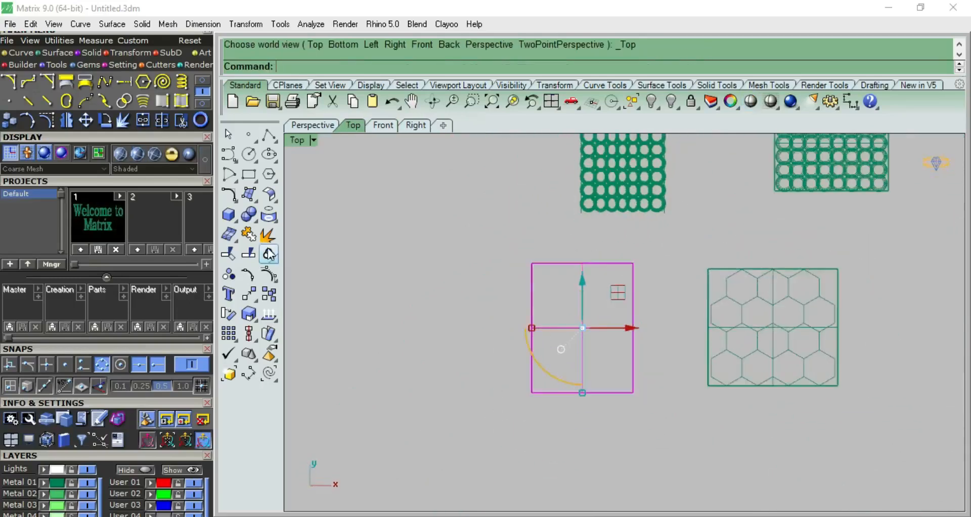
pyautogui.click(271, 196)
pyautogui.rightClick(370, 281)
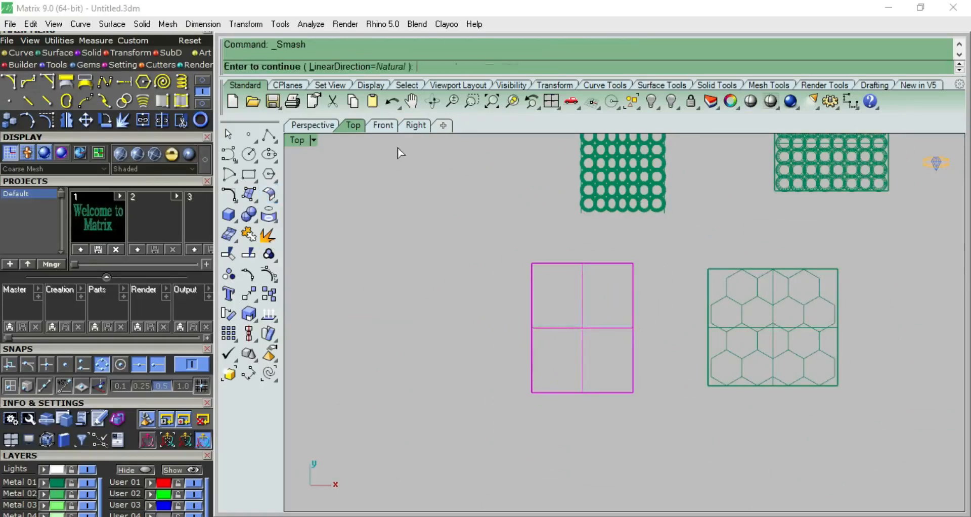
pyautogui.rightClick(445, 194)
pyautogui.scroll(-6, 475, 238)
pyautogui.moveTo(507, 249); pyautogui.dragTo(492, 335, button='right')
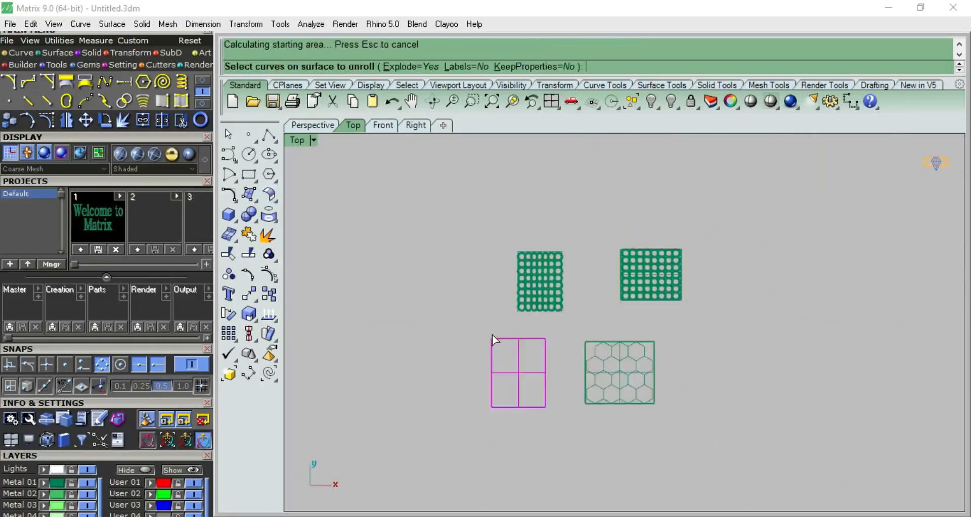
pyautogui.rightClick(493, 334)
# Compare the flattened surface with the hexagon base rectangle by moving it onto the lower-left corner, and delete the flattened surface.
pyautogui.scroll(6, 573, 252)
pyautogui.click(574, 227)
pyautogui.moveTo(566, 333); pyautogui.dragTo(569, 274, button='right')
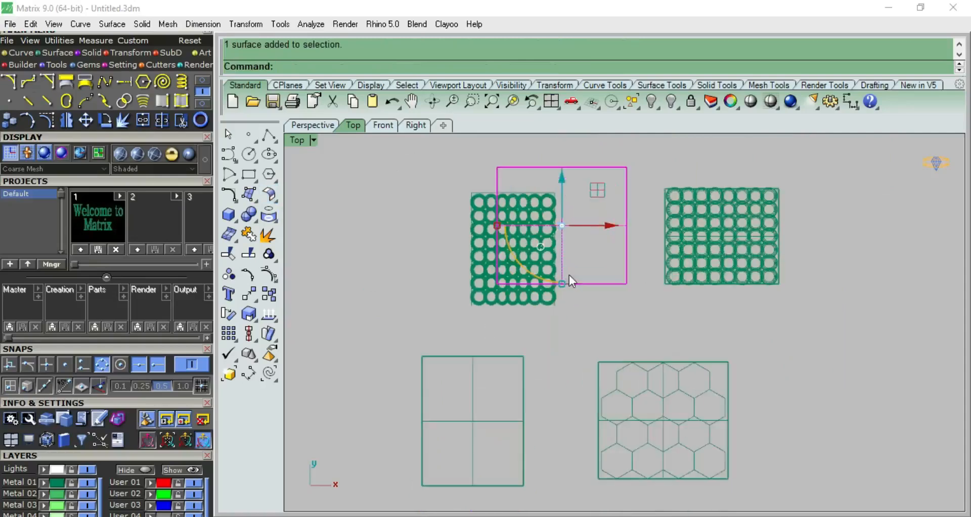
pyautogui.click(248, 293)
pyautogui.click(498, 284)
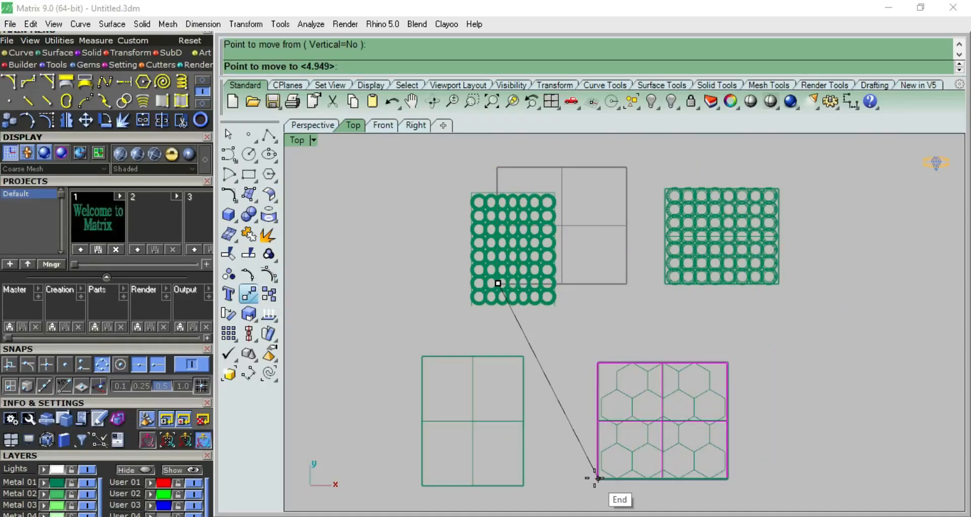
pyautogui.scroll(5, 599, 478)
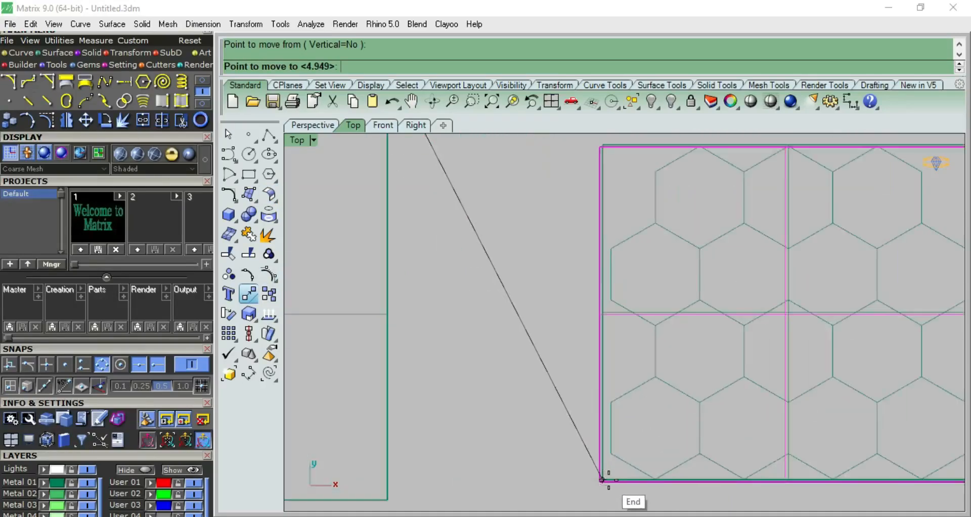
pyautogui.scroll(-7, 606, 475)
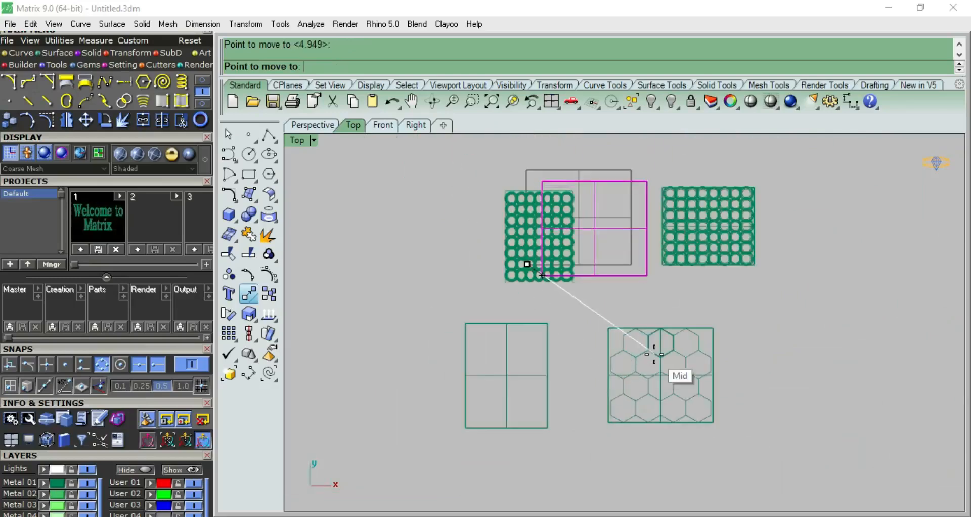
pyautogui.click(738, 316)
pyautogui.press('Delete')
# Compare the hexagon pattern with the arched surface and the finished circle mesh in the Perspective view.
pyautogui.scroll(5, 692, 367)
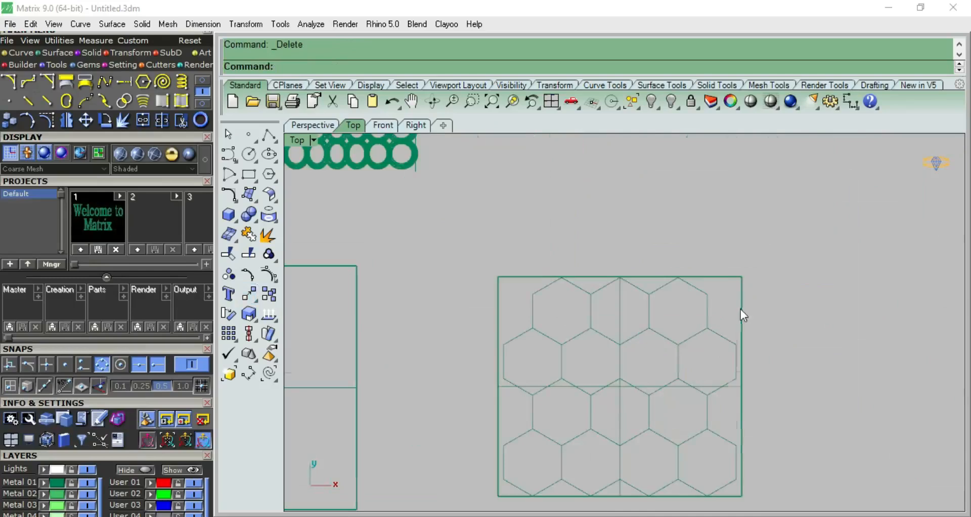
pyautogui.click(692, 310)
pyautogui.scroll(-7, 700, 304)
pyautogui.press('F8')
pyautogui.scroll(6, 669, 347)
pyautogui.moveTo(669, 349); pyautogui.dragTo(721, 397, button='right')
pyautogui.click(648, 257)
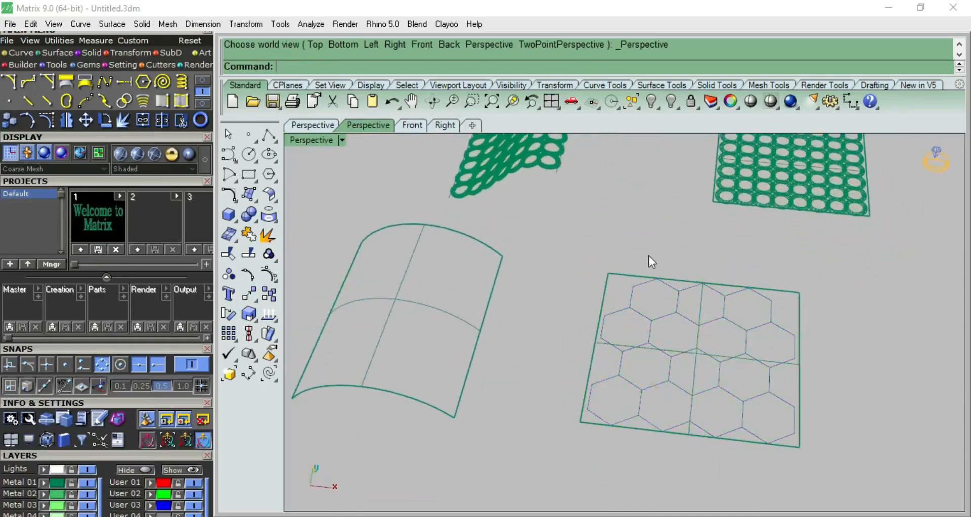
pyautogui.scroll(-2, 668, 263)
pyautogui.scroll(-2, 682, 273)
pyautogui.scroll(4, 696, 192)
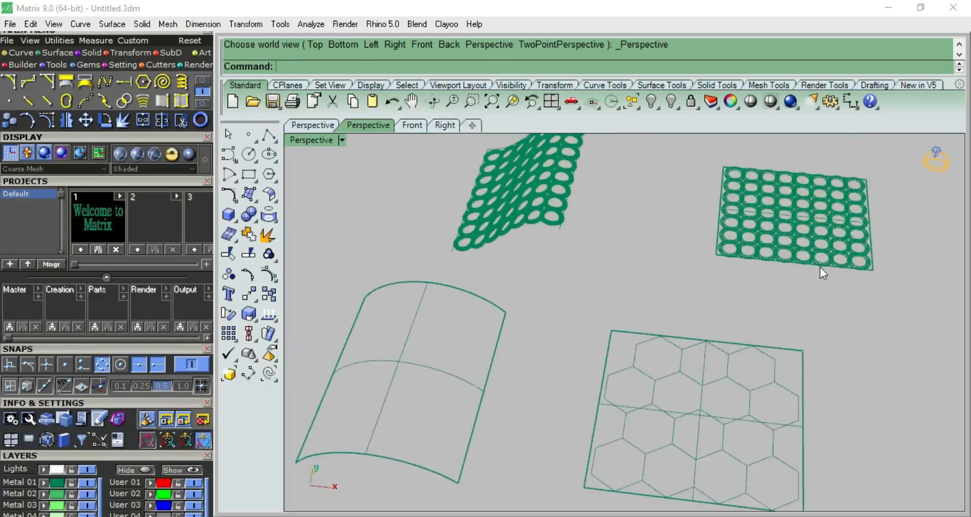
# Select the grouped hexagon curves on their base rectangle.
pyautogui.click(659, 384)
pyautogui.scroll(-3, 642, 290)
pyautogui.click(641, 289)
pyautogui.scroll(3, 642, 313)
pyautogui.click(640, 329)
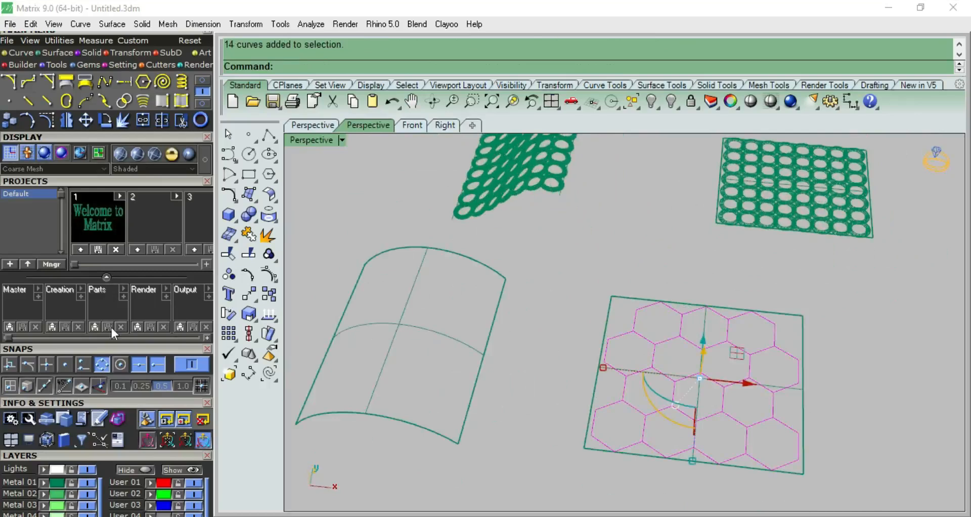
pyautogui.click(253, 298)
pyautogui.click(369, 361)
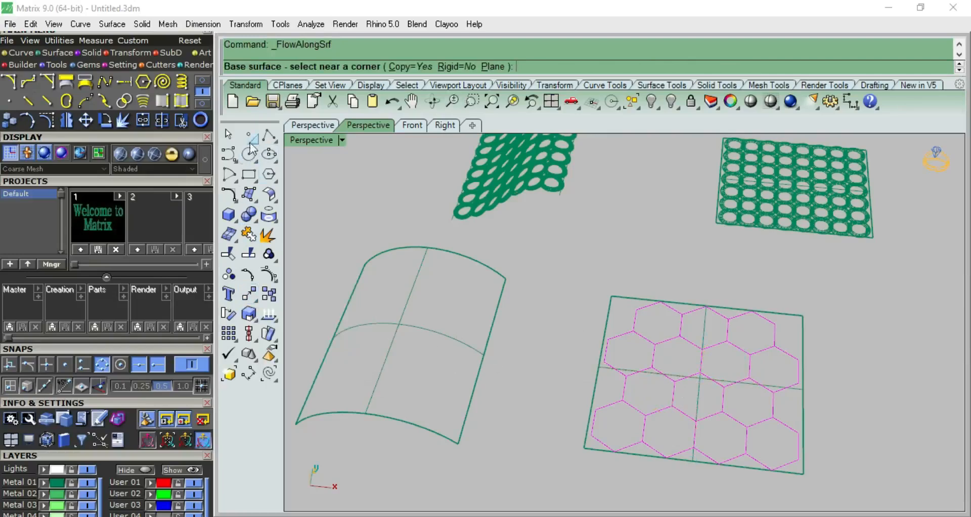
pyautogui.click(228, 135)
# Flow the hexagon curves along a surface, from their base rectangle onto the arched surface, matching the lower-left corners.
pyautogui.click(636, 322)
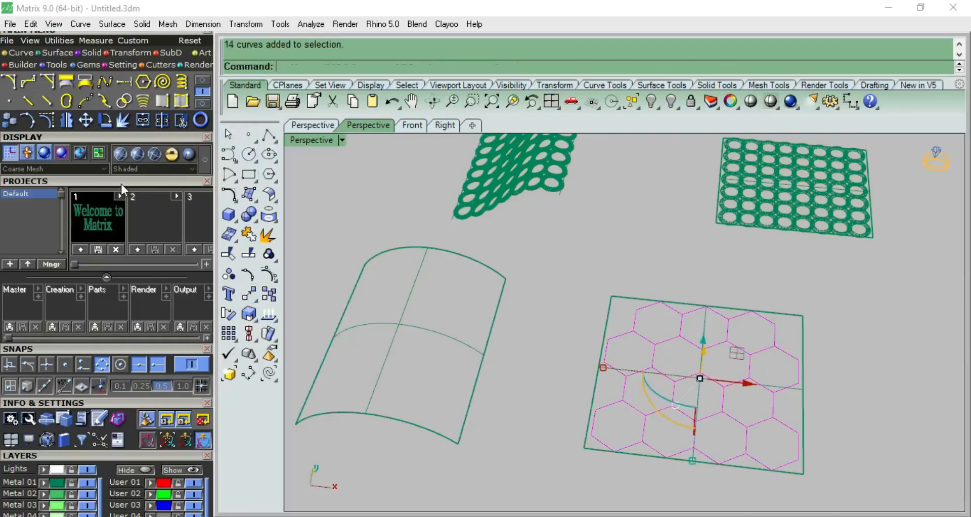
pyautogui.scroll(1, 148, 267)
pyautogui.scroll(1, 150, 278)
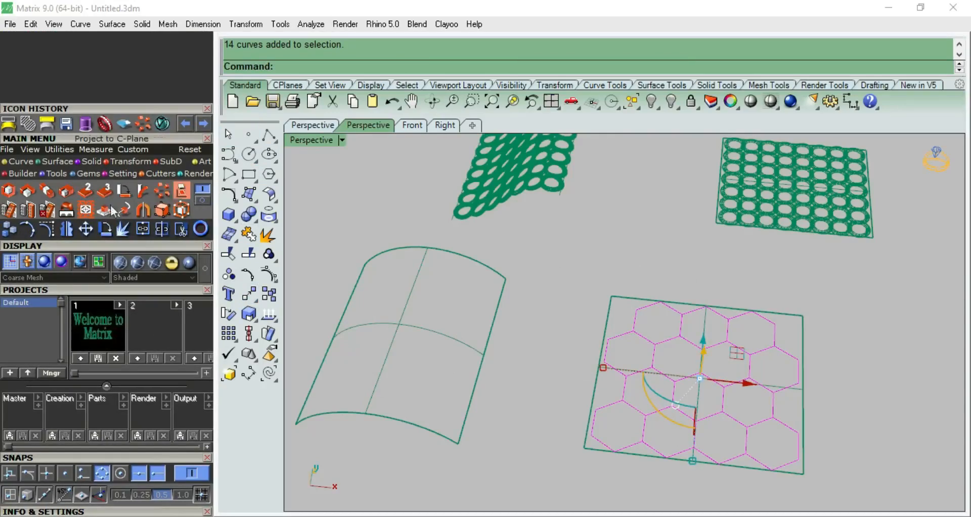
pyautogui.click(207, 200)
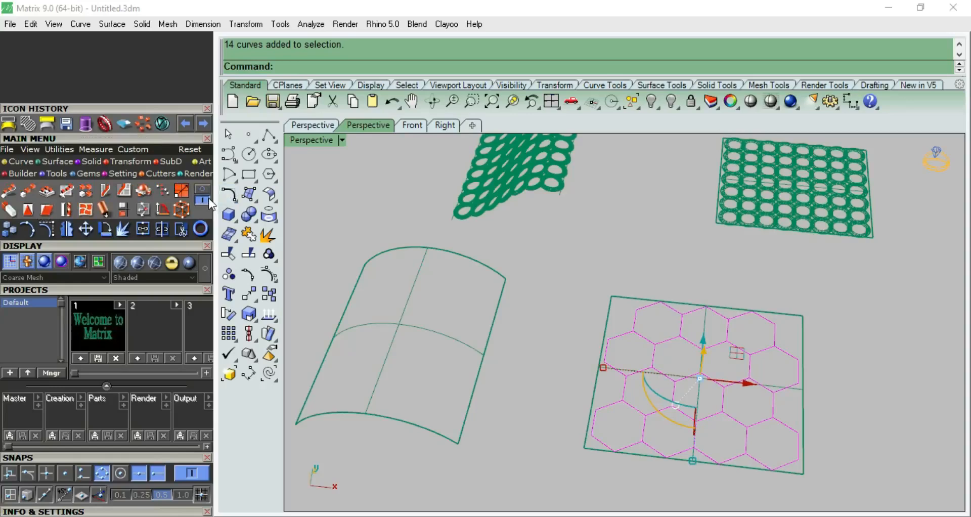
pyautogui.click(124, 192)
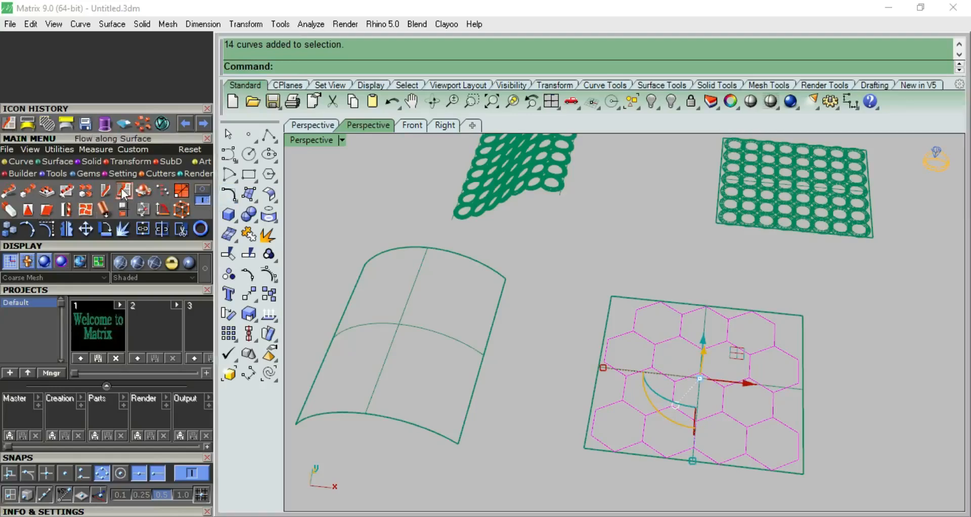
pyautogui.click(587, 450)
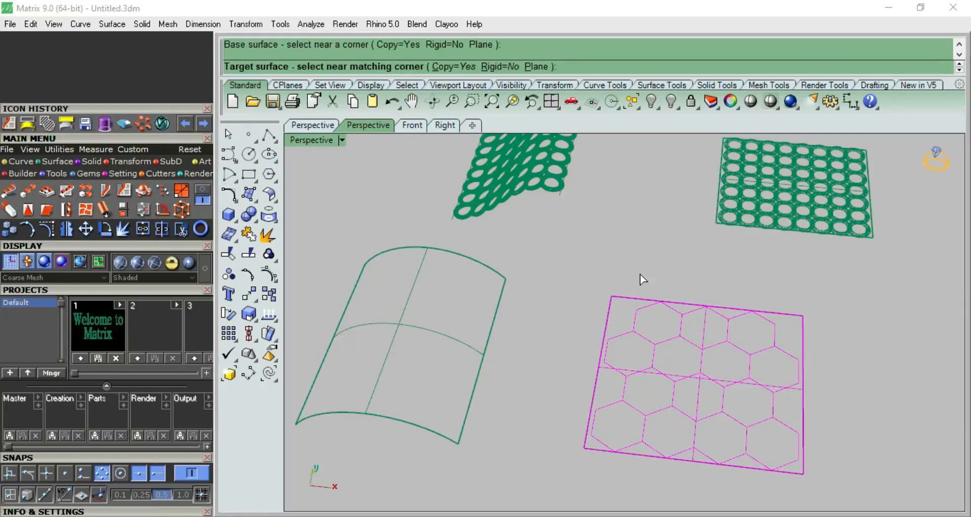
pyautogui.scroll(-4, 641, 279)
pyautogui.scroll(4, 393, 374)
pyautogui.click(438, 372)
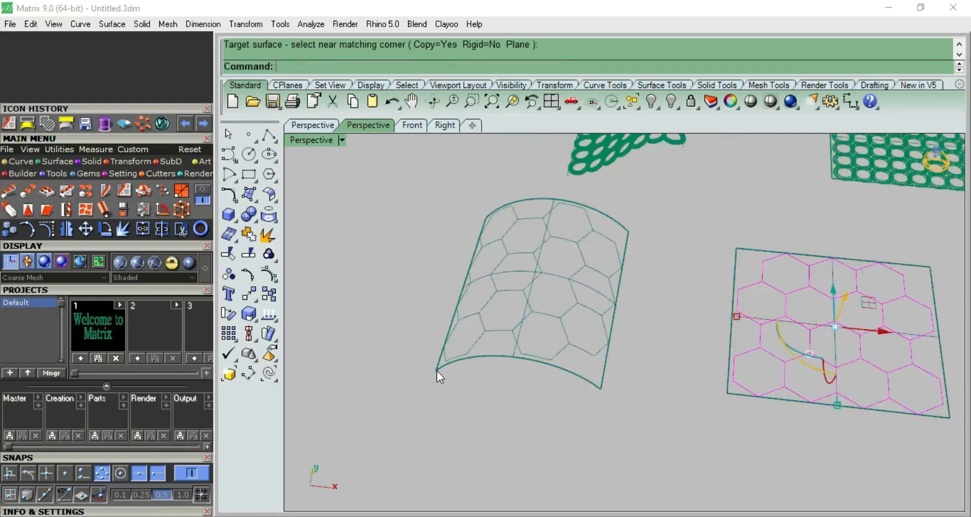
pyautogui.moveTo(598, 300); pyautogui.dragTo(618, 360, button='right')
pyautogui.click(380, 284)
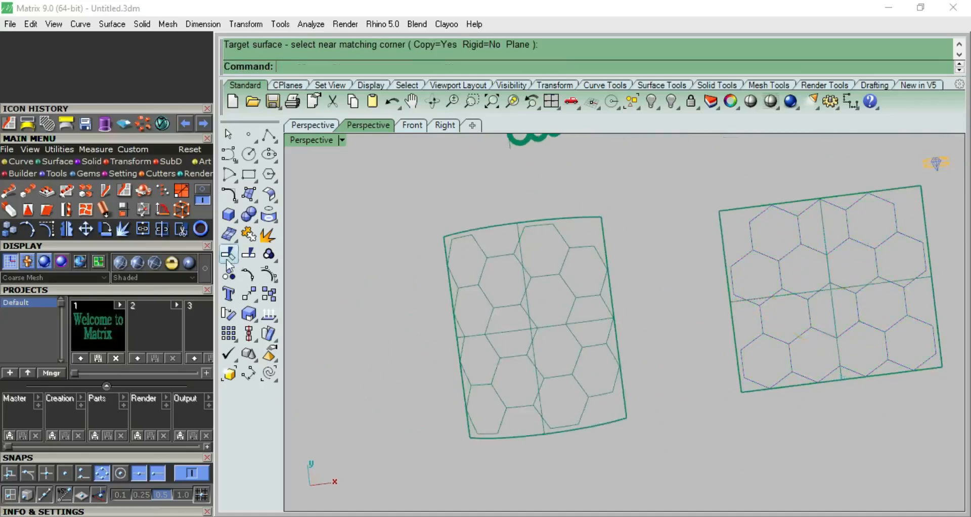
# Show the control points of the flat hexagon curves in the Top view.
pyautogui.scroll(-2, 163, 209)
pyautogui.scroll(-3, 163, 208)
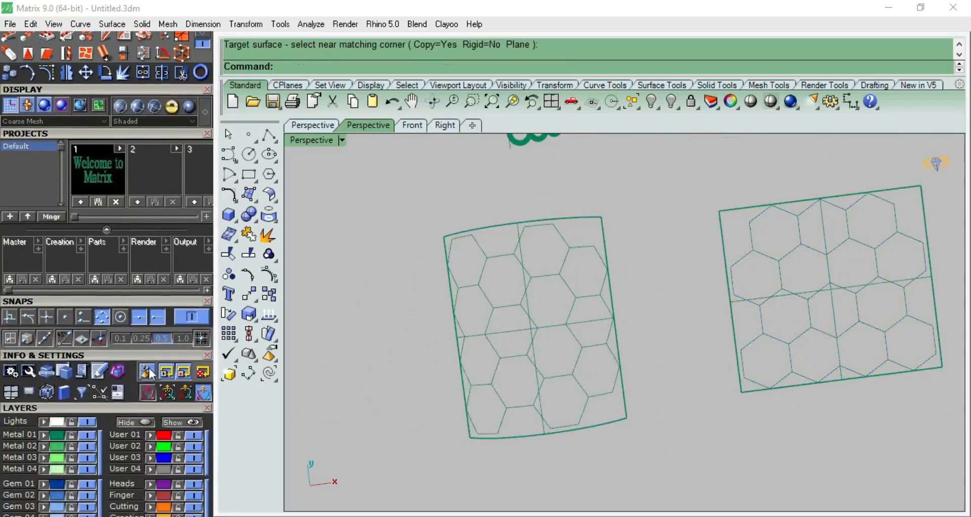
pyautogui.scroll(-6, 528, 280)
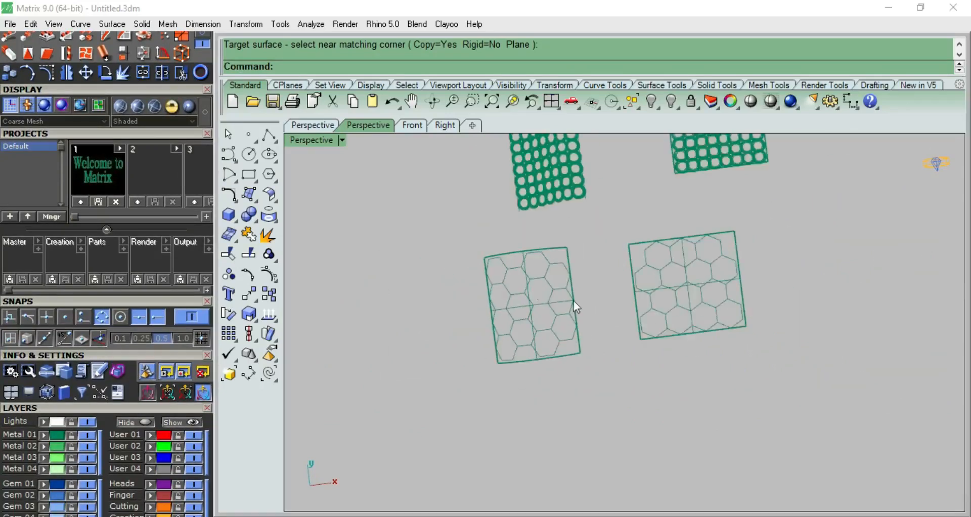
pyautogui.hotkey('ctrl', 'F1')
pyautogui.scroll(2, 708, 281)
pyautogui.click(712, 263)
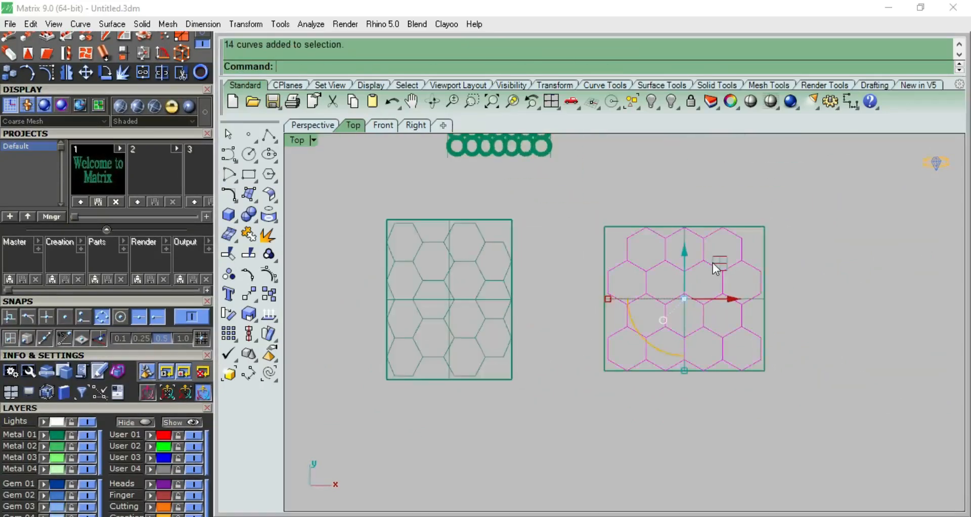
pyautogui.click(795, 259)
pyautogui.scroll(2, 758, 266)
pyautogui.click(723, 263)
pyautogui.scroll(-2, 729, 262)
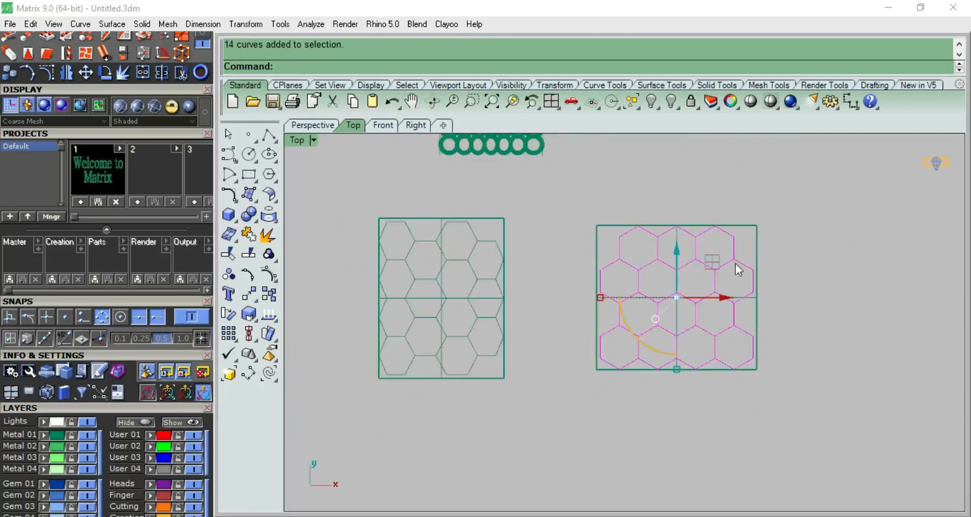
pyautogui.click(268, 313)
pyautogui.scroll(2, 739, 252)
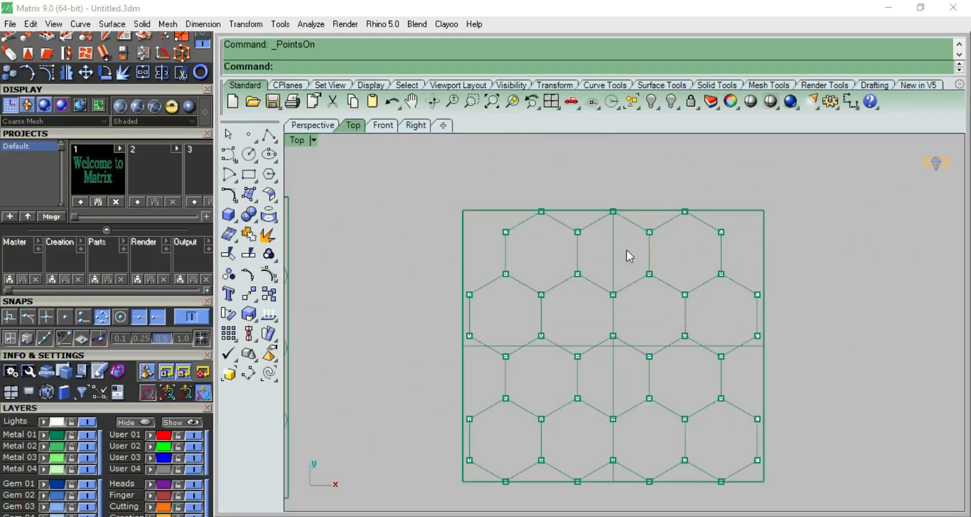
pyautogui.scroll(1, 599, 243)
pyautogui.scroll(-3, 650, 253)
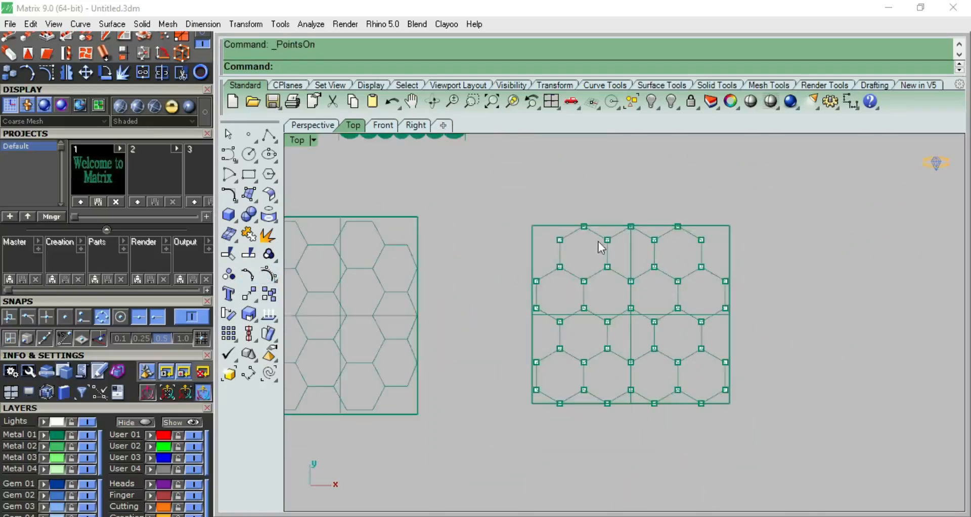
pyautogui.moveTo(599, 241); pyautogui.dragTo(652, 242, button='right')
pyautogui.scroll(3, 757, 340)
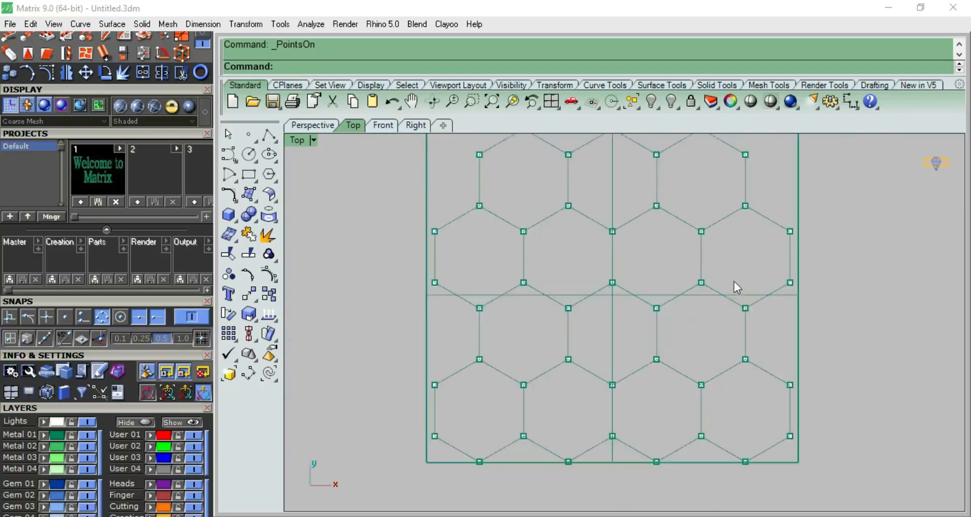
# Try to move two control points on the flat hexagon pattern's right side onto the base rectangle's right edge.
pyautogui.moveTo(806, 277); pyautogui.dragTo(798, 264)
pyautogui.scroll(-2, 831, 255)
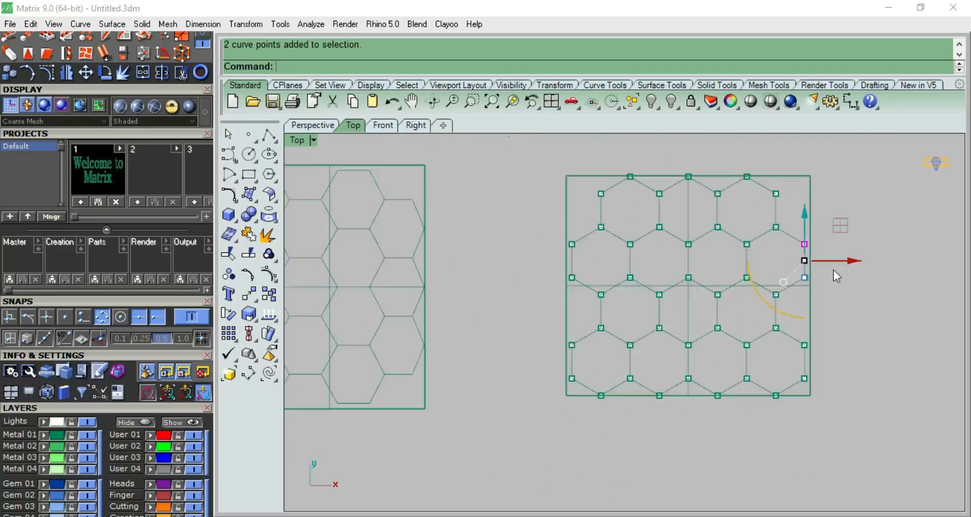
pyautogui.scroll(-1, 834, 270)
pyautogui.moveTo(845, 263); pyautogui.dragTo(860, 267)
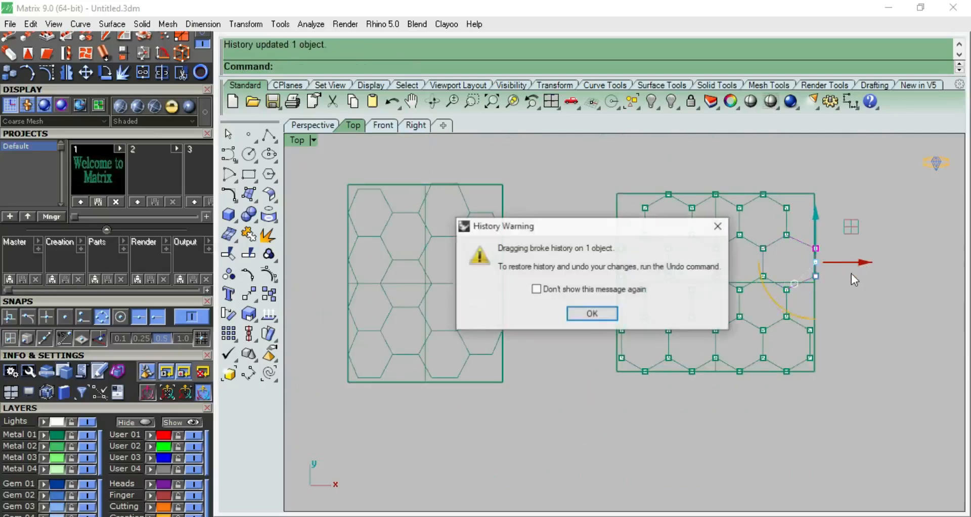
pyautogui.click(590, 312)
pyautogui.hotkey('ctrl', 'z')
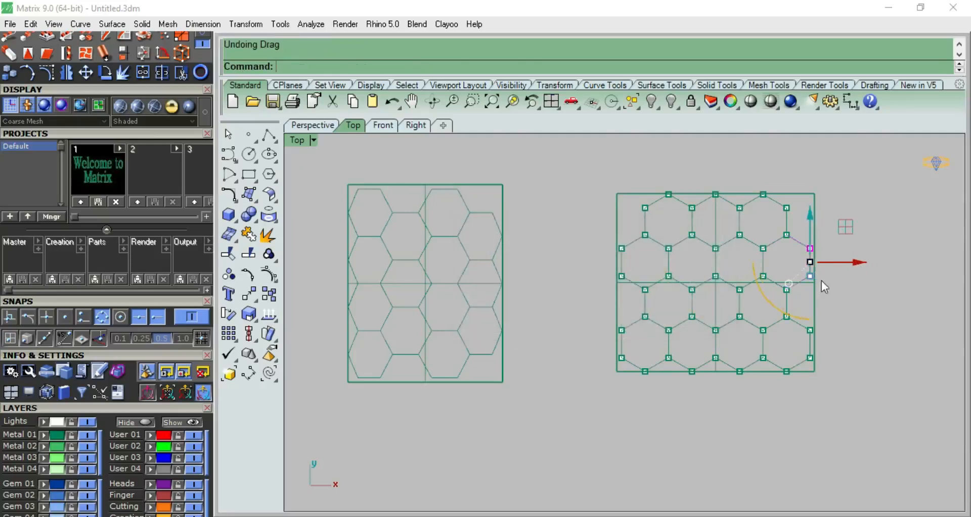
# Move the four rightmost control points of the flat hexagon pattern horizontally onto the base rectangle's right edge.
pyautogui.scroll(1, 821, 280)
pyautogui.moveTo(798, 218); pyautogui.dragTo(809, 438)
pyautogui.scroll(3, 816, 323)
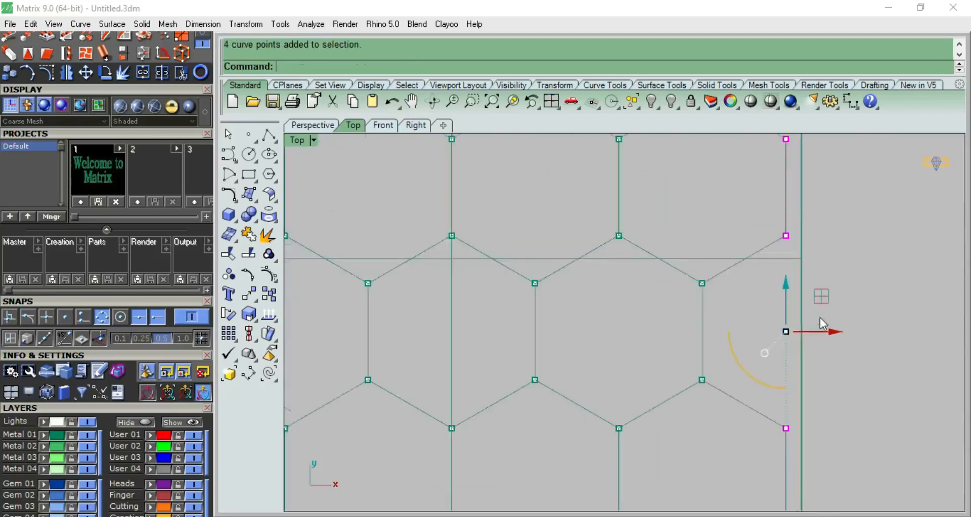
pyautogui.moveTo(818, 337); pyautogui.dragTo(841, 346)
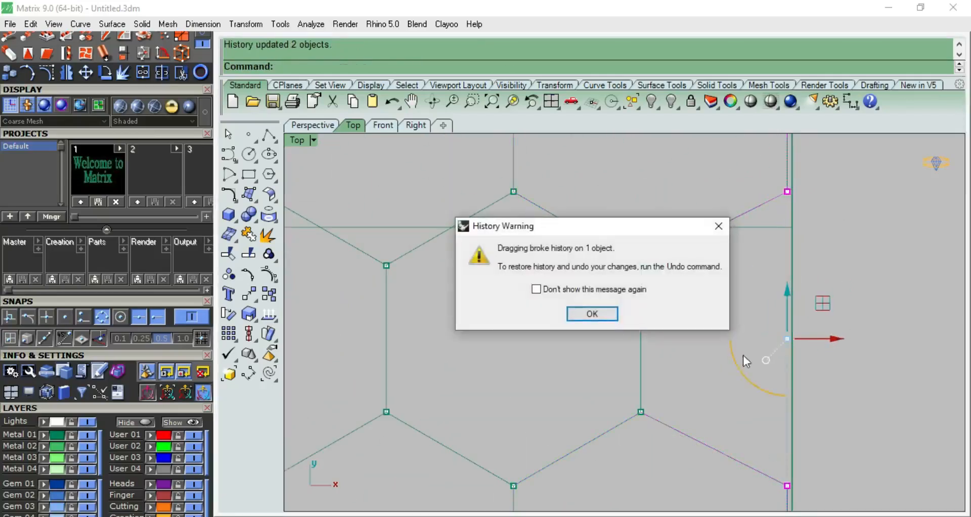
pyautogui.click(596, 315)
pyautogui.scroll(-5, 732, 316)
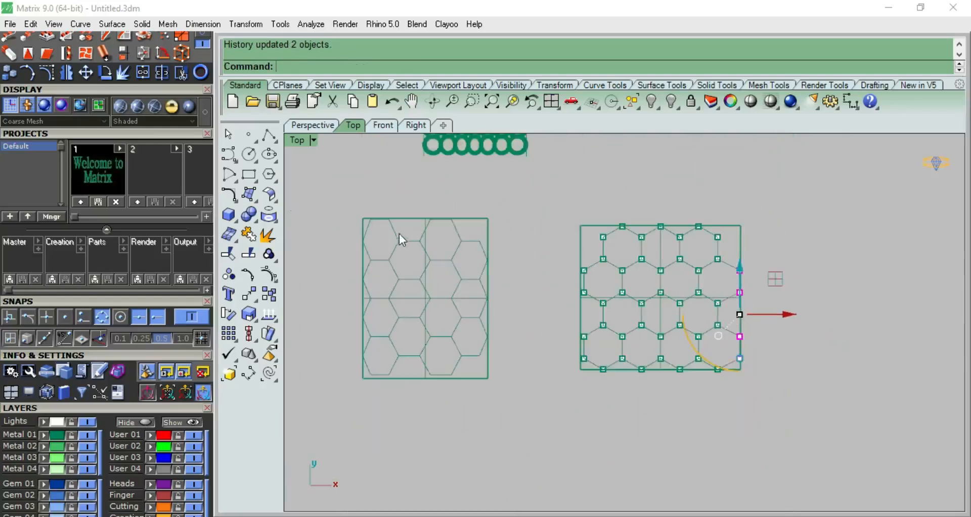
# Move the four leftmost control points of the flat hexagon pattern horizontally onto the base rectangle's left edge.
pyautogui.scroll(4, 399, 234)
pyautogui.scroll(-2, 479, 253)
pyautogui.moveTo(605, 254); pyautogui.dragTo(651, 411)
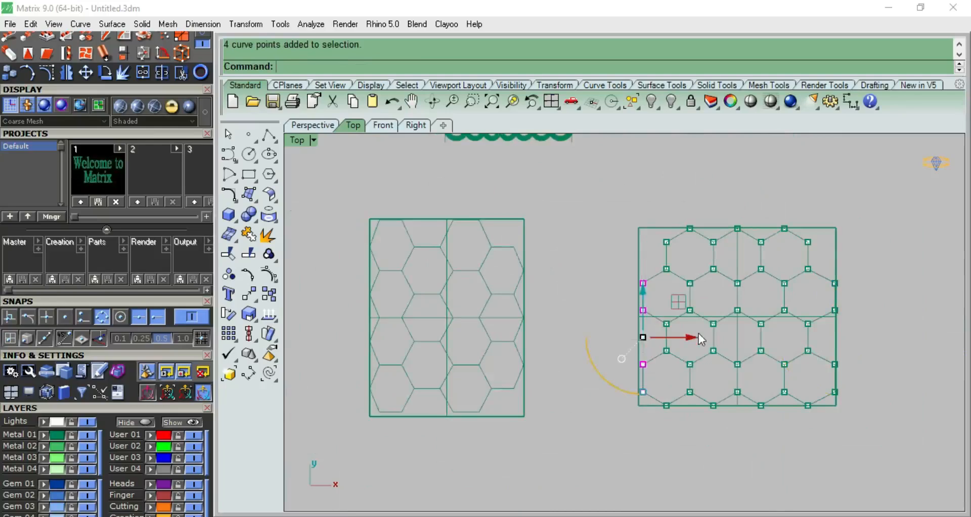
pyautogui.scroll(5, 695, 337)
pyautogui.scroll(-3, 654, 335)
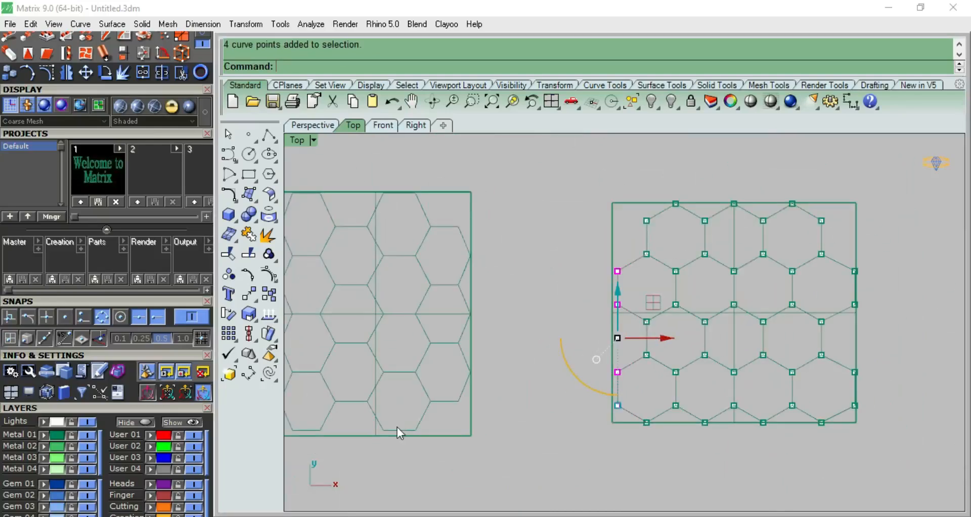
pyautogui.scroll(6, 610, 342)
pyautogui.moveTo(660, 335); pyautogui.dragTo(639, 335)
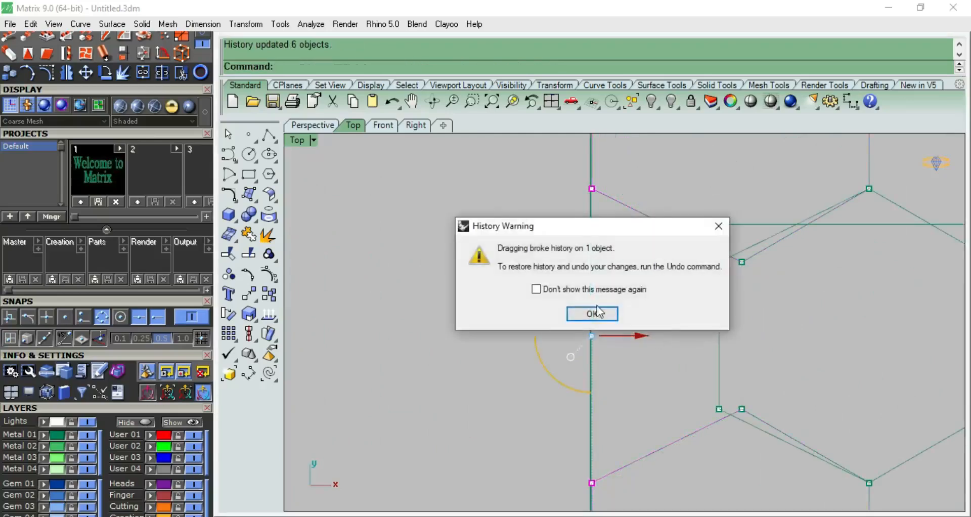
pyautogui.click(594, 306)
pyautogui.scroll(-5, 607, 311)
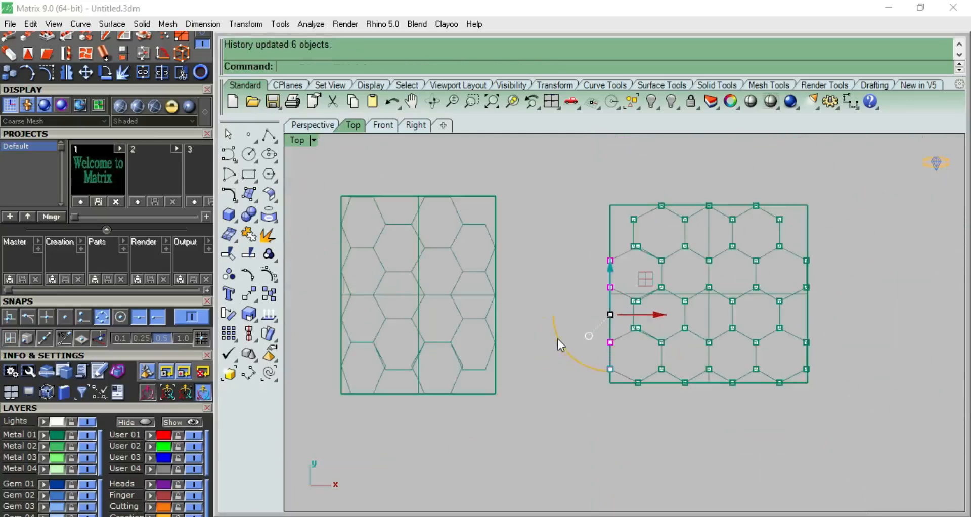
# Shift the mismatched control points near the pattern's left side horizontally until neighbouring hexagon vertices coincide, and hide the control points.
pyautogui.scroll(3, 425, 371)
pyautogui.scroll(3, 755, 284)
pyautogui.scroll(-4, 755, 278)
pyautogui.scroll(2, 755, 273)
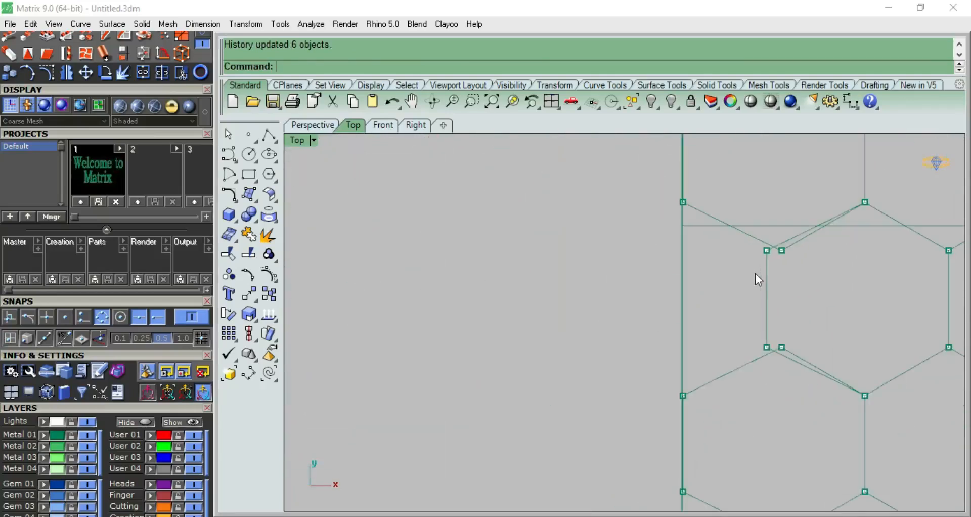
pyautogui.moveTo(764, 214); pyautogui.dragTo(774, 375)
pyautogui.scroll(-8, 775, 375)
pyautogui.scroll(8, 766, 236)
pyautogui.moveTo(762, 166); pyautogui.dragTo(805, 308)
pyautogui.moveTo(835, 464); pyautogui.dragTo(857, 467)
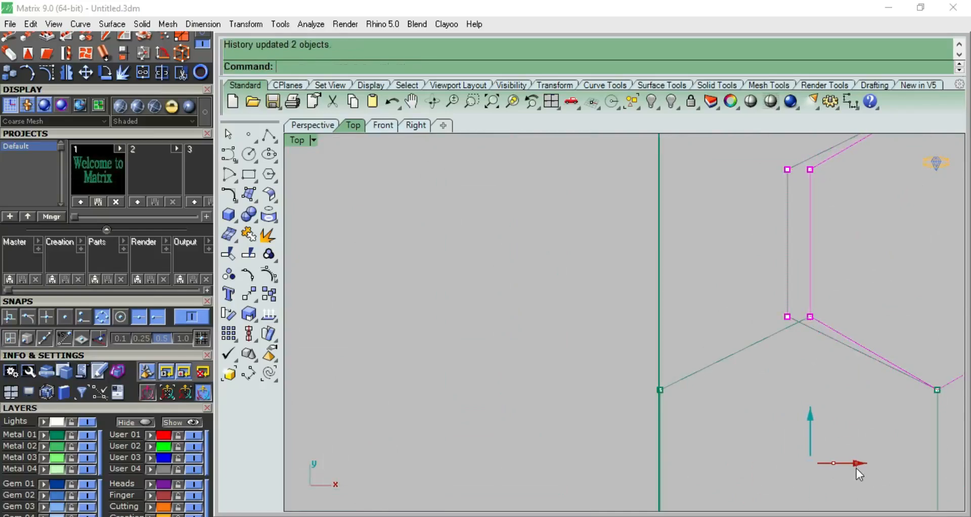
pyautogui.click(590, 314)
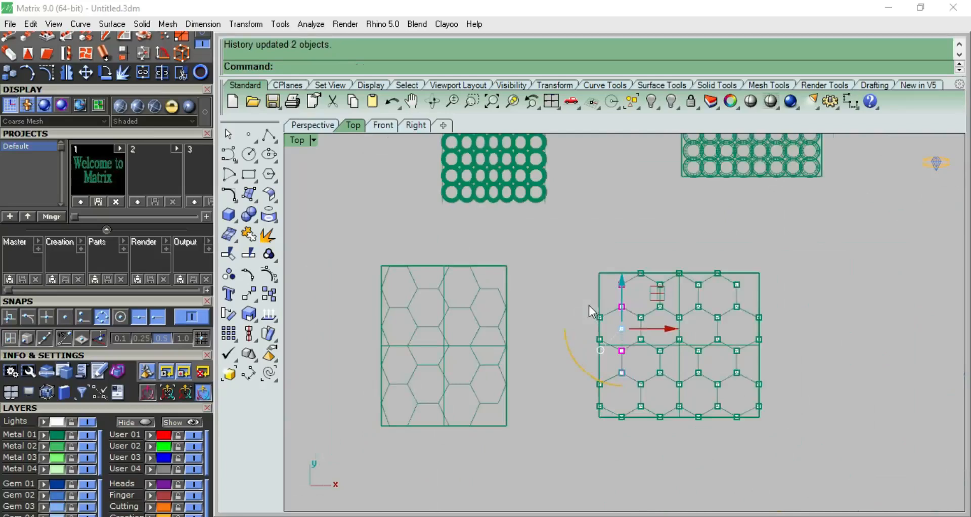
pyautogui.scroll(5, 538, 268)
pyautogui.press('Escape')
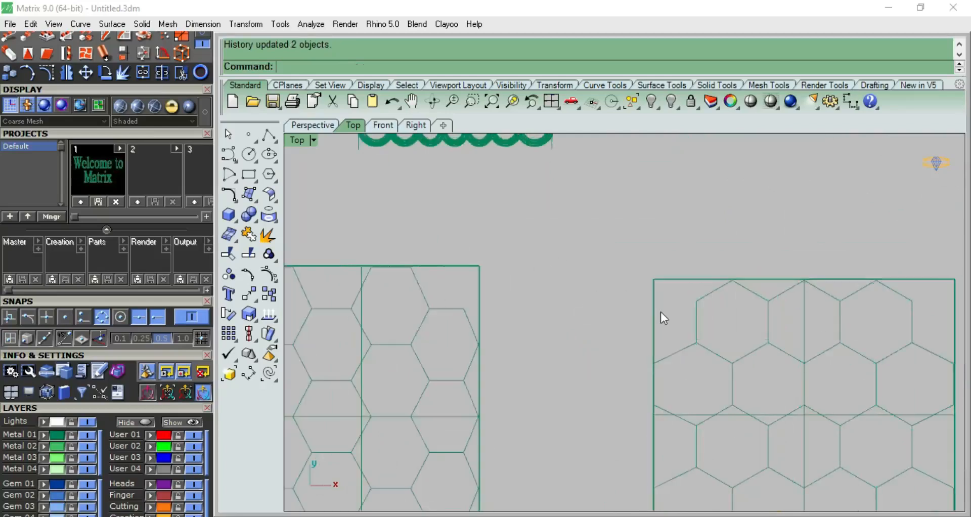
# Reselect the flat hexagon curves and turn their control points back on.
pyautogui.scroll(-7, 661, 313)
pyautogui.scroll(5, 733, 349)
pyautogui.click(714, 290)
pyautogui.scroll(2, 714, 290)
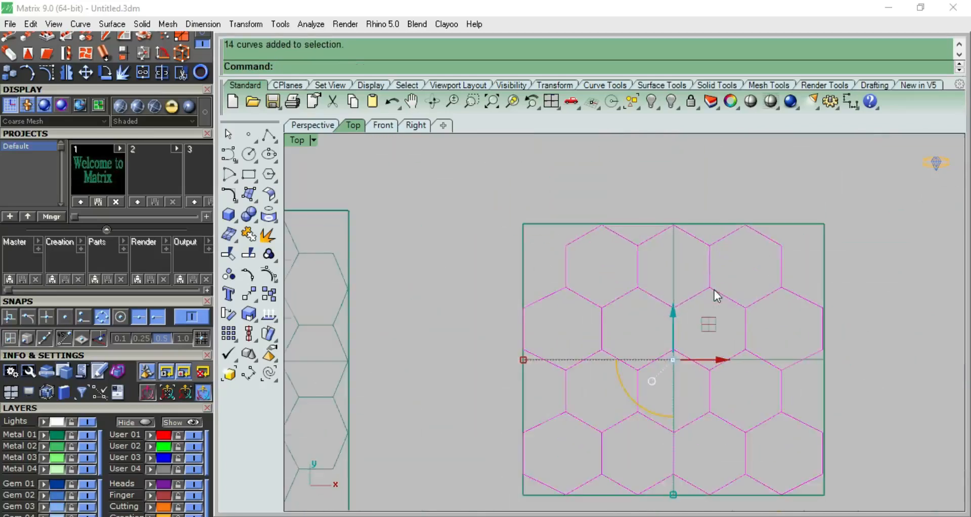
pyautogui.click(800, 199)
pyautogui.scroll(-2, 794, 225)
pyautogui.click(736, 261)
pyautogui.scroll(2, 742, 260)
pyautogui.moveTo(666, 248); pyautogui.dragTo(703, 264, button='right')
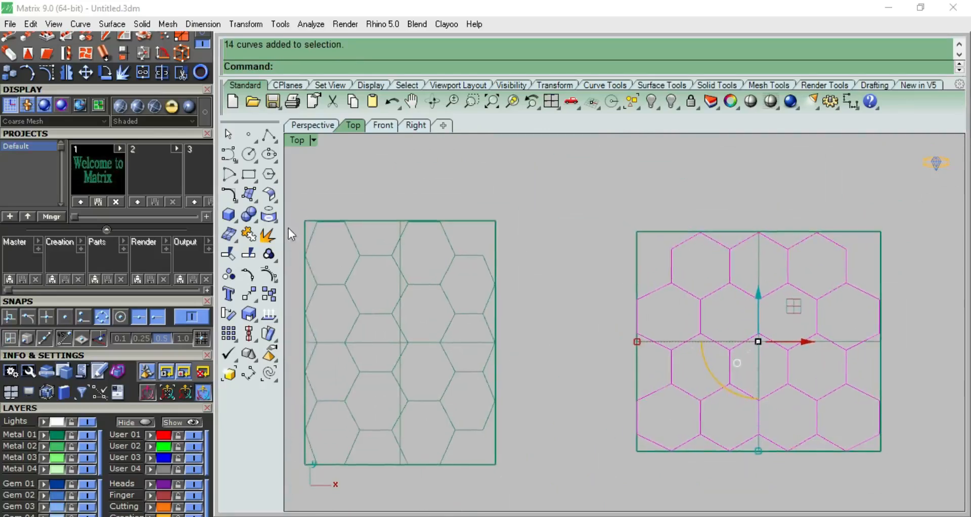
pyautogui.click(252, 318)
# Try moving the top-left hexagon's upper-left control point vertically and horizontally, undo each move, and hide the control points.
pyautogui.click(671, 248)
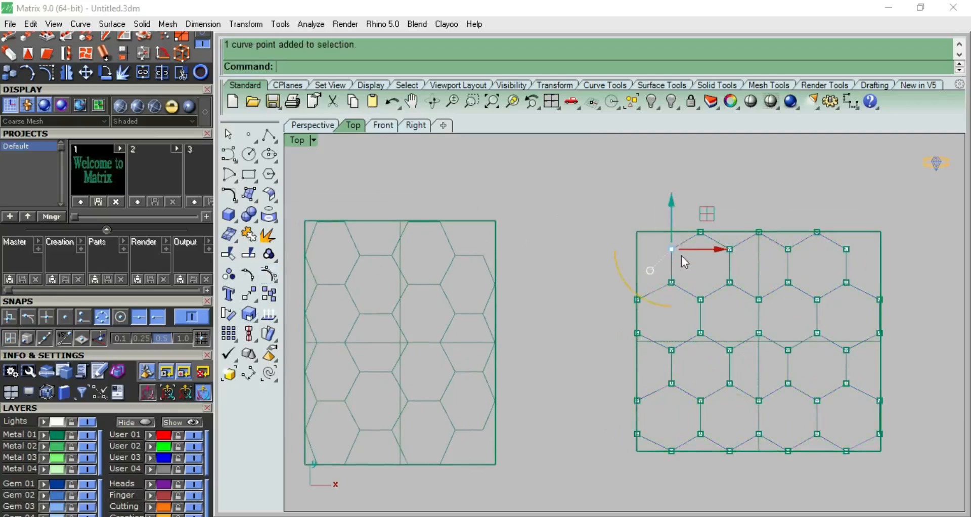
pyautogui.moveTo(669, 214)
pyautogui.mouseDown()
pyautogui.moveTo(668, 198)
pyautogui.moveTo(678, 204)
pyautogui.mouseUp()
pyautogui.hotkey('ctrl', 'z')
pyautogui.moveTo(721, 251); pyautogui.dragTo(688, 249)
pyautogui.hotkey('ctrl', 'z')
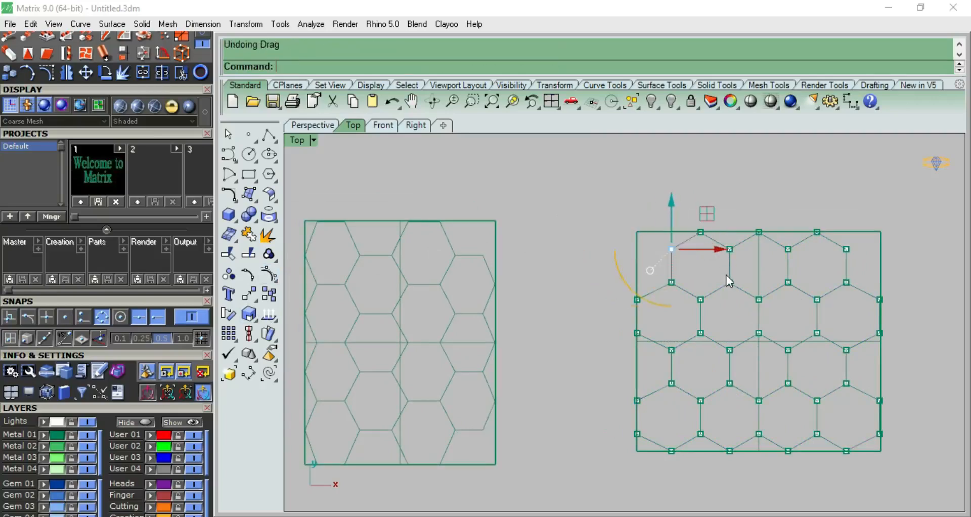
pyautogui.press('Escape')
pyautogui.press('Escape')
# Select the flowed hexagon curves on the arched surface in the Perspective view.
pyautogui.click(785, 289)
pyautogui.scroll(-6, 786, 289)
pyautogui.moveTo(794, 293); pyautogui.dragTo(749, 281, button='right')
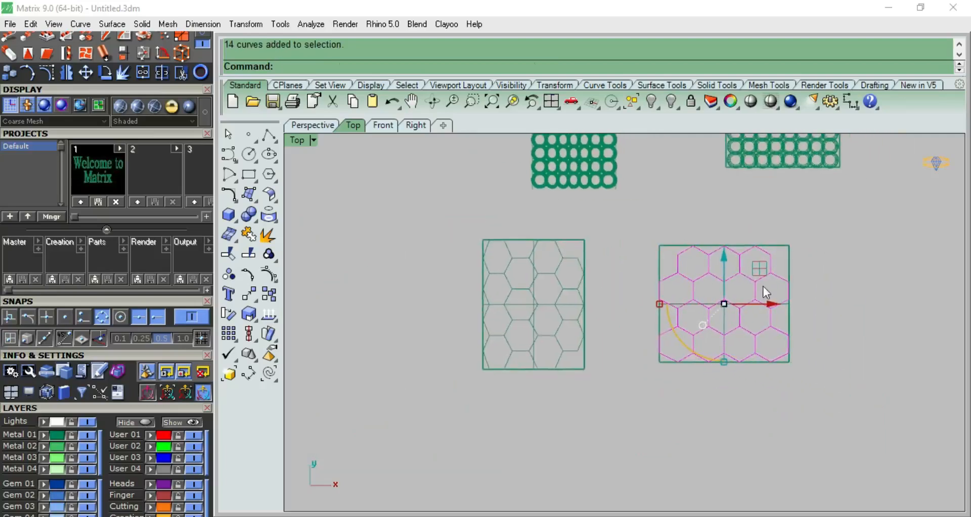
pyautogui.press('F4')
pyautogui.scroll(5, 695, 343)
pyautogui.moveTo(695, 344); pyautogui.dragTo(760, 357, button='right')
pyautogui.press('Escape')
pyautogui.scroll(3, 469, 243)
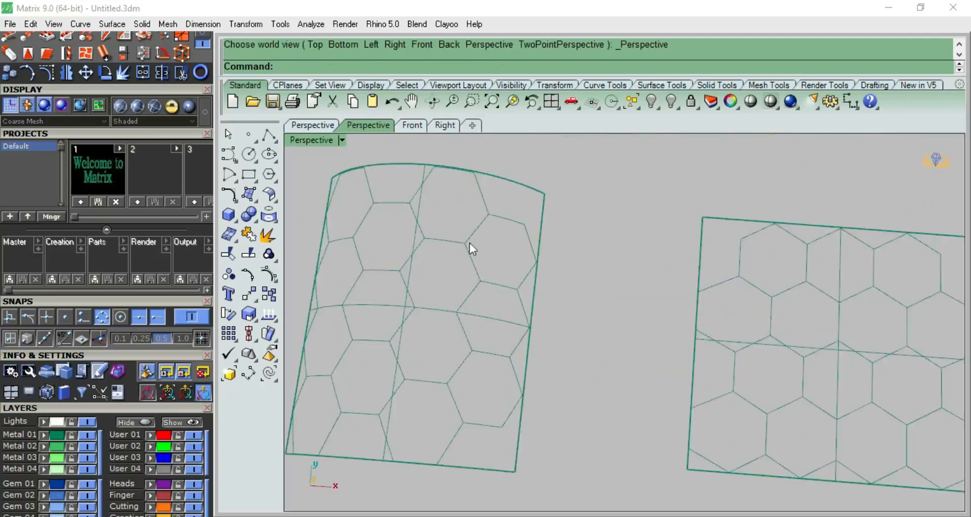
pyautogui.click(470, 243)
pyautogui.moveTo(647, 231); pyautogui.dragTo(606, 193, button='right')
pyautogui.scroll(-5, 609, 213)
# Try to pipe the curved hexagon curves at a diameter of 0.600.
pyautogui.click(230, 215)
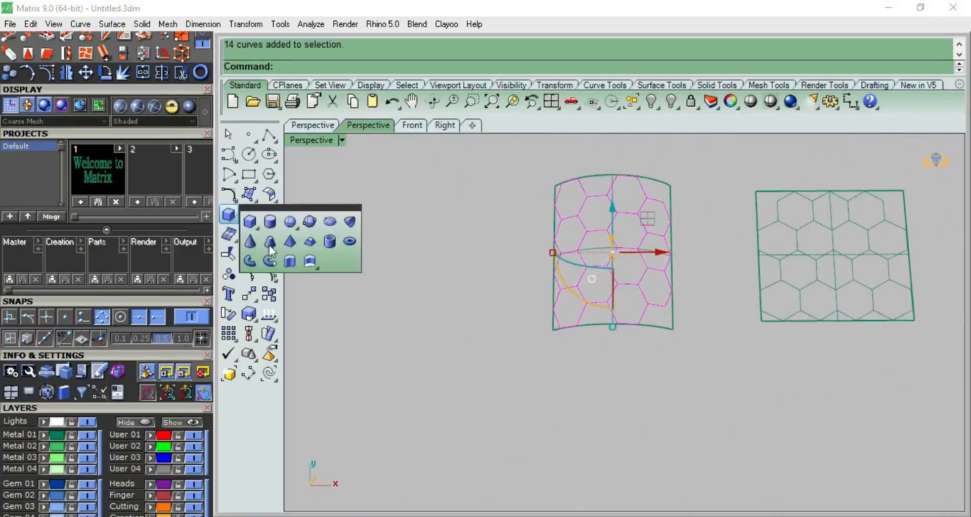
pyautogui.click(268, 260)
pyautogui.scroll(2, 636, 210)
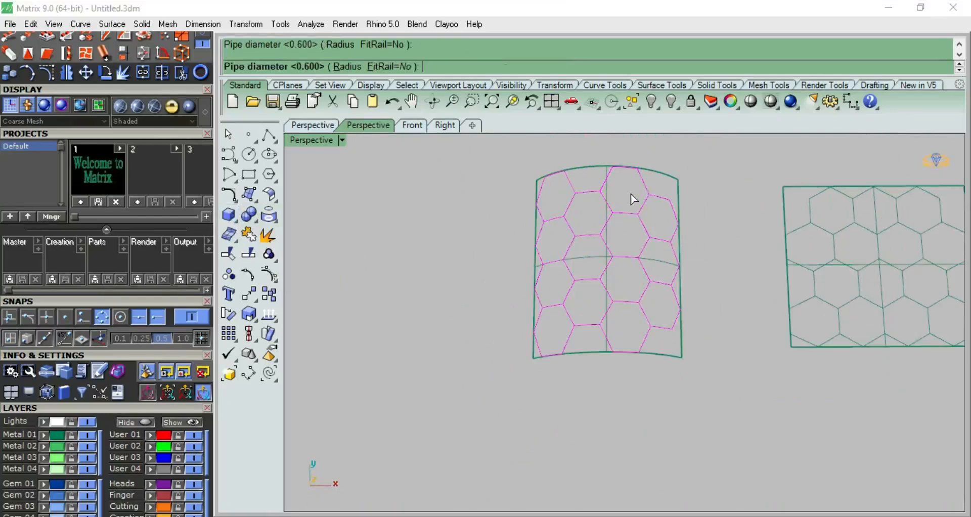
pyautogui.scroll(1, 634, 199)
pyautogui.press('Return')
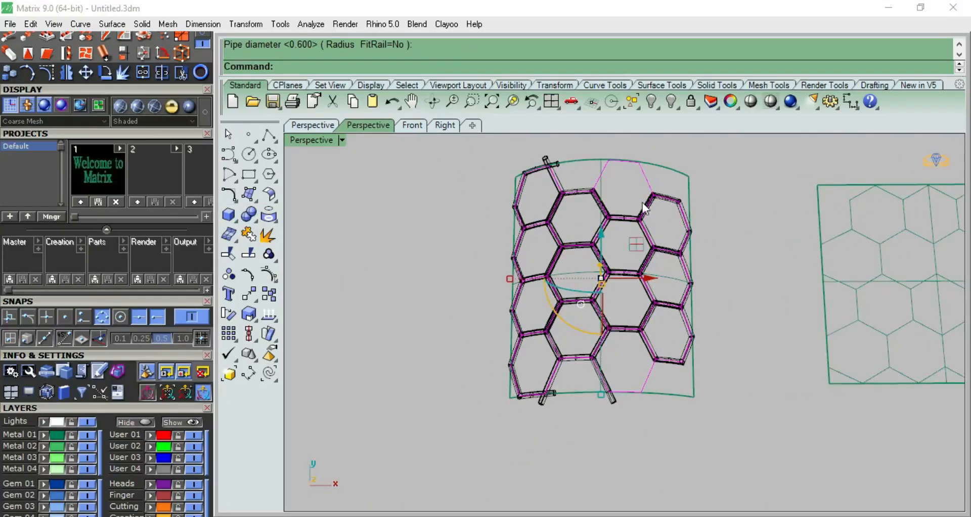
pyautogui.hotkey('ctrl', 'z')
# Explode the hexagon curves on the arched surface into separate segments, accepting the break in history.
pyautogui.scroll(3, 572, 275)
pyautogui.click(268, 238)
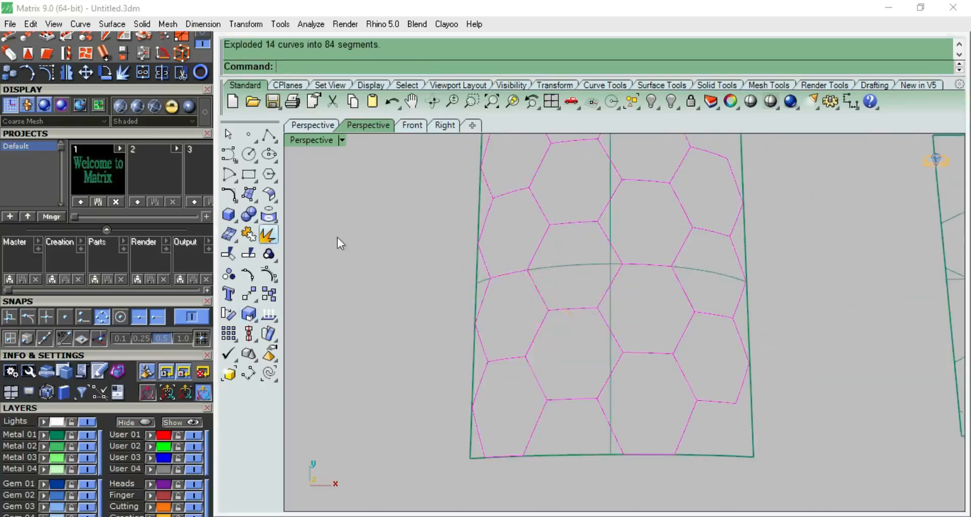
pyautogui.click(590, 314)
pyautogui.scroll(3, 577, 281)
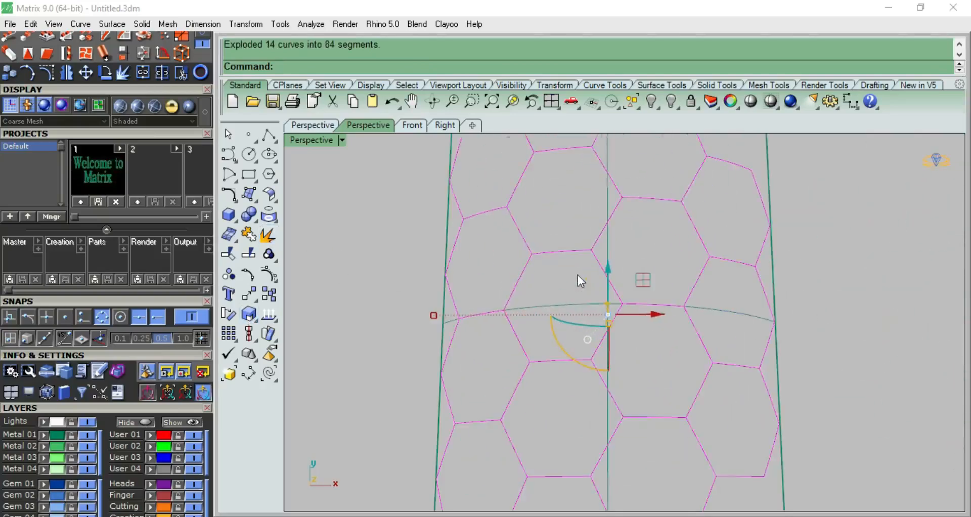
# Rebuild the exploded hexagon segments on the arched surface.
pyautogui.write('Rebuild')
pyautogui.press('Return')
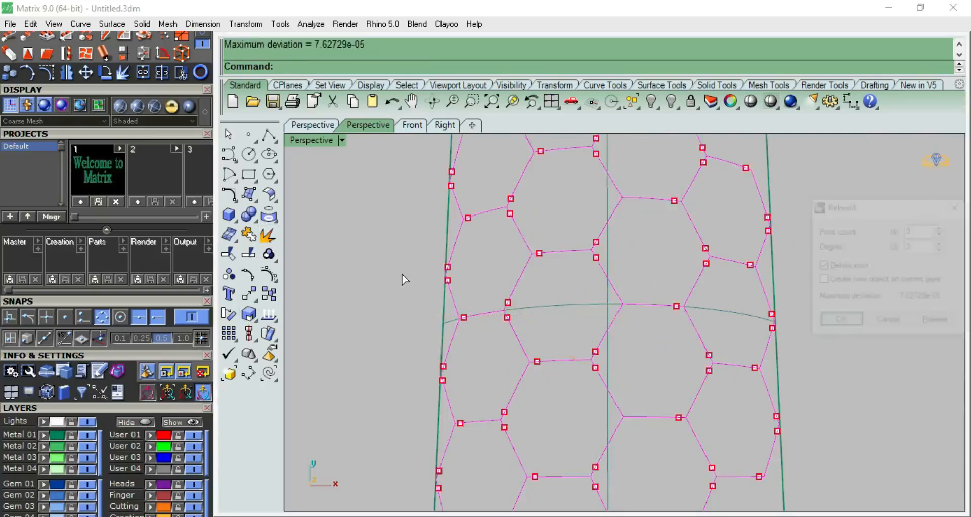
pyautogui.click(839, 322)
pyautogui.scroll(-3, 475, 244)
pyautogui.scroll(2, 474, 244)
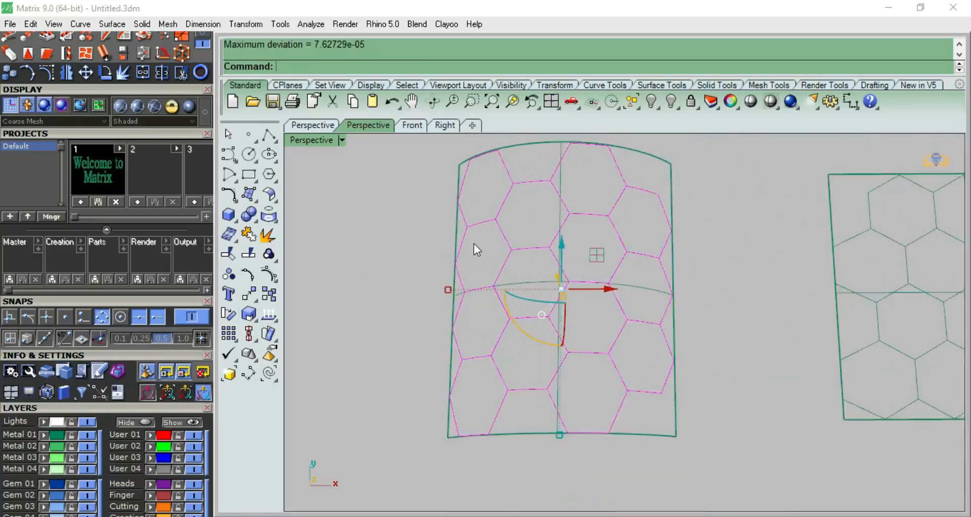
pyautogui.click(227, 218)
pyautogui.click(252, 263)
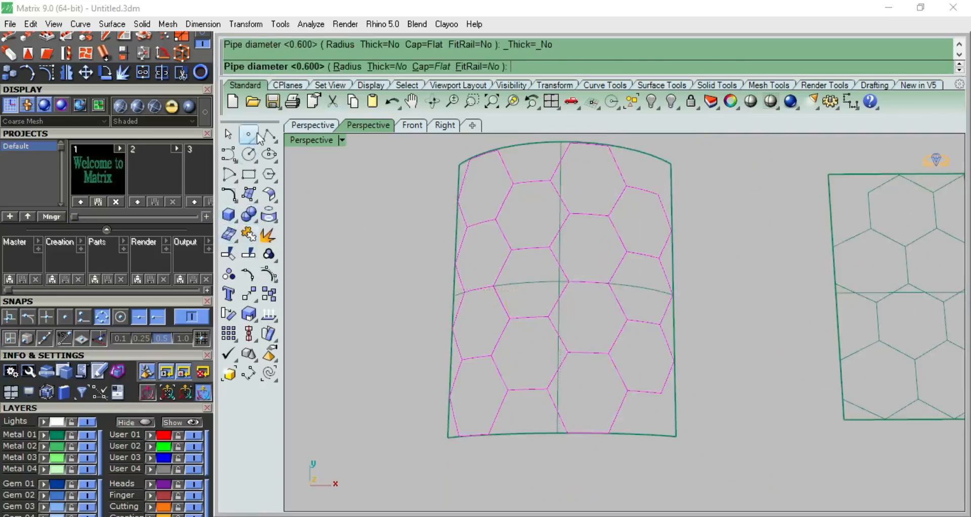
pyautogui.press('Return')
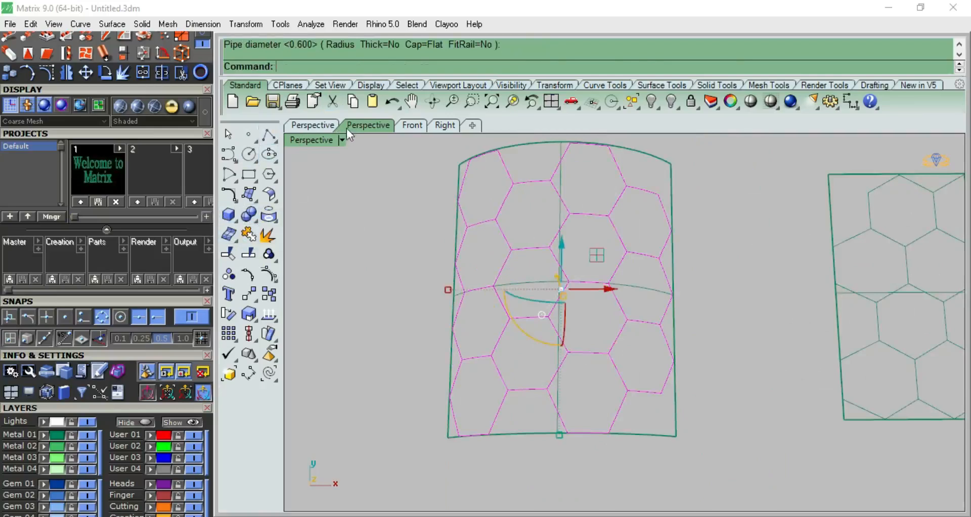
# Pipe the selected hexagon segments on the arched surface with round caps at a diameter of 0.8.
pyautogui.click(237, 215)
pyautogui.click(270, 261)
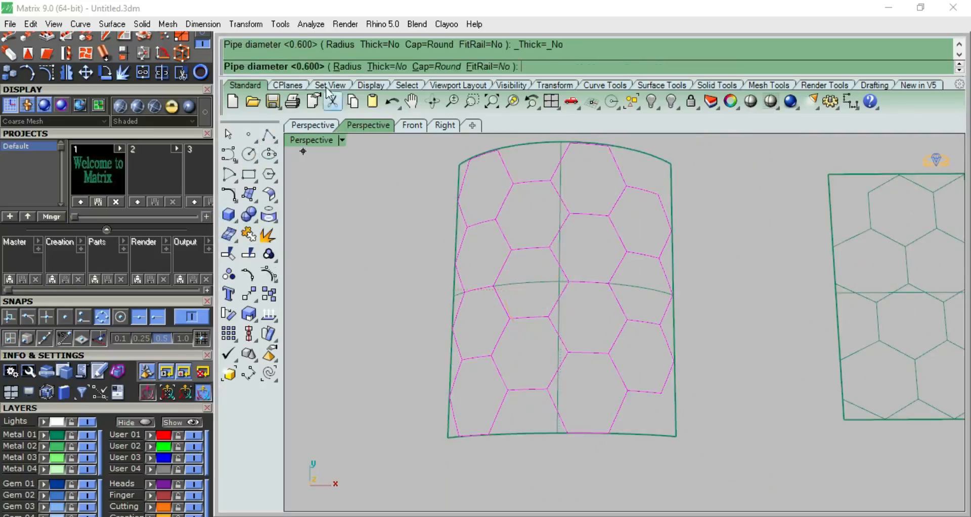
pyautogui.scroll(1, 602, 282)
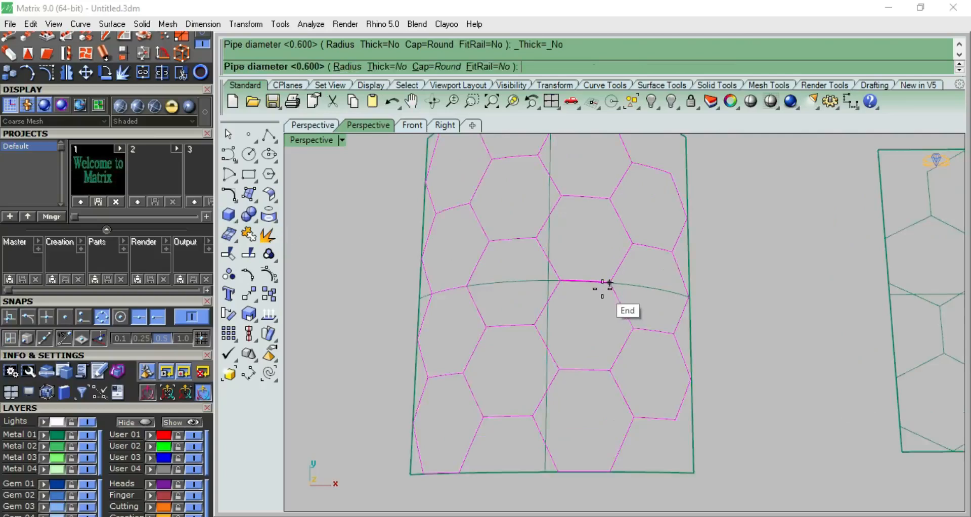
pyautogui.write('.8')
pyautogui.press('Return')
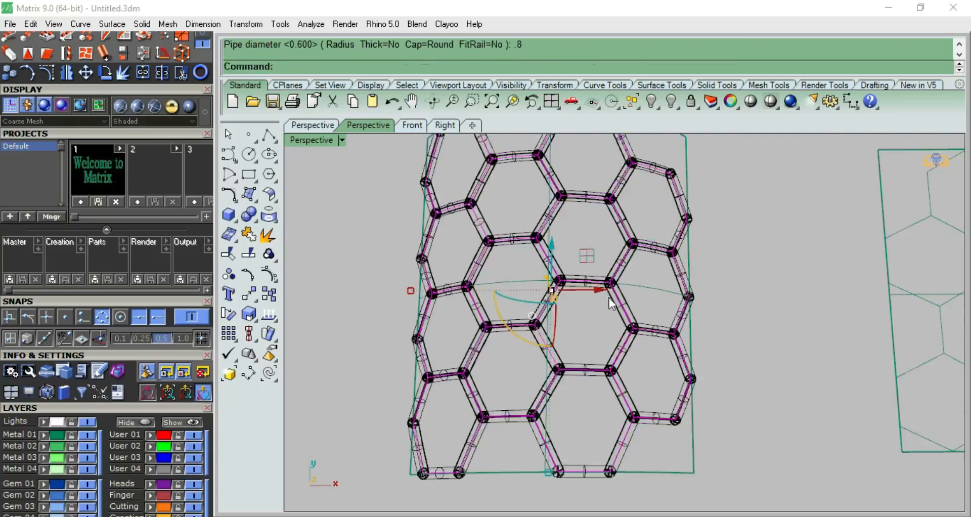
pyautogui.scroll(-2, 697, 259)
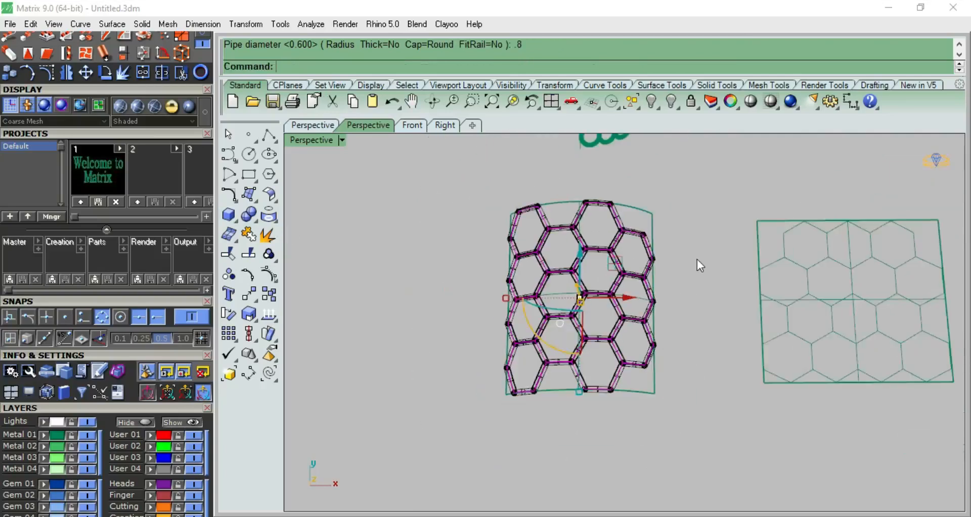
# Select all the hexagon pipes without the arched surface and its border curves, and group them.
pyautogui.click(751, 101)
pyautogui.moveTo(652, 208)
pyautogui.mouseDown(button='right')
pyautogui.moveTo(628, 364)
pyautogui.moveTo(683, 507)
pyautogui.moveTo(751, 160)
pyautogui.moveTo(682, 234)
pyautogui.moveTo(662, 188)
pyautogui.mouseUp(button='right')
pyautogui.press('Escape')
pyautogui.moveTo(667, 172)
pyautogui.mouseDown()
pyautogui.moveTo(312, 429)
pyautogui.moveTo(318, 455)
pyautogui.moveTo(625, 205)
pyautogui.mouseUp()
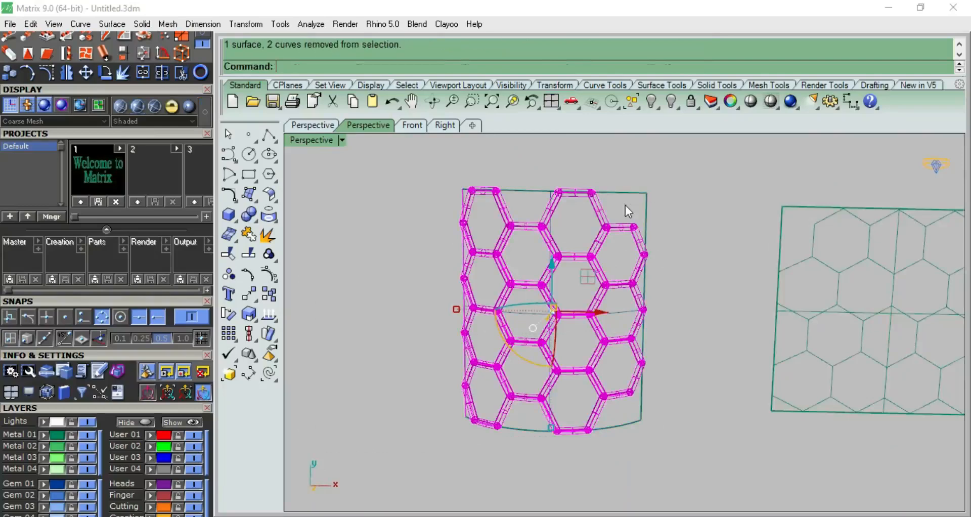
pyautogui.hotkey('ctrl', 'g')
# Select the arched surface behind the piped hexagons and hide it.
pyautogui.click(645, 197)
pyautogui.click(646, 197)
pyautogui.click(635, 193)
pyautogui.click(675, 242)
pyautogui.click(652, 101)
# Examine the piped hexagon mesh in a shaded preview from several angles and distances.
pyautogui.click(750, 102)
pyautogui.moveTo(643, 343)
pyautogui.mouseDown(button='right')
pyautogui.moveTo(549, 165)
pyautogui.moveTo(517, 247)
pyautogui.moveTo(529, 366)
pyautogui.moveTo(563, 492)
pyautogui.moveTo(636, 263)
pyautogui.moveTo(663, 408)
pyautogui.moveTo(670, 152)
pyautogui.moveTo(674, 213)
pyautogui.moveTo(619, 181)
pyautogui.moveTo(541, 256)
pyautogui.moveTo(559, 317)
pyautogui.moveTo(520, 185)
pyautogui.moveTo(440, 174)
pyautogui.moveTo(581, 304)
pyautogui.moveTo(649, 286)
pyautogui.moveTo(654, 351)
pyautogui.moveTo(644, 269)
pyautogui.moveTo(644, 340)
pyautogui.mouseUp(button='right')
pyautogui.scroll(3, 603, 283)
pyautogui.scroll(-8, 643, 374)
pyautogui.scroll(8, 643, 374)
pyautogui.moveTo(643, 373); pyautogui.dragTo(550, 341, button='right')
pyautogui.scroll(-5, 598, 254)
pyautogui.scroll(4, 599, 249)
pyautogui.hotkey('ctrl', 'a')
pyautogui.press('Escape')
pyautogui.scroll(-3, 690, 242)
pyautogui.moveTo(689, 241); pyautogui.dragTo(577, 372, button='right')
# Compare the curved circle and hexagon patterns with their flat originals in the Top and Perspective views.
pyautogui.hotkey('ctrl', 'F1')
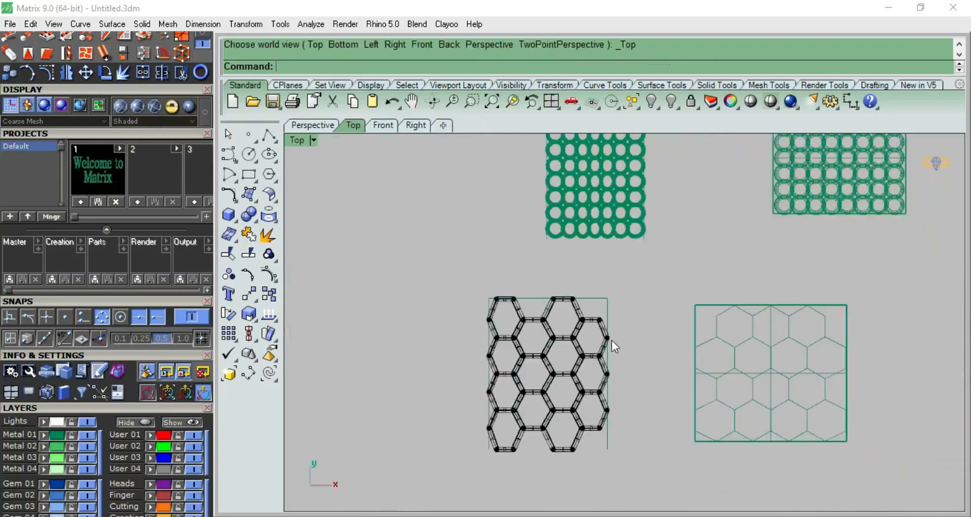
pyautogui.moveTo(614, 338); pyautogui.dragTo(555, 347, button='right')
pyautogui.scroll(-4, 555, 347)
pyautogui.scroll(3, 555, 347)
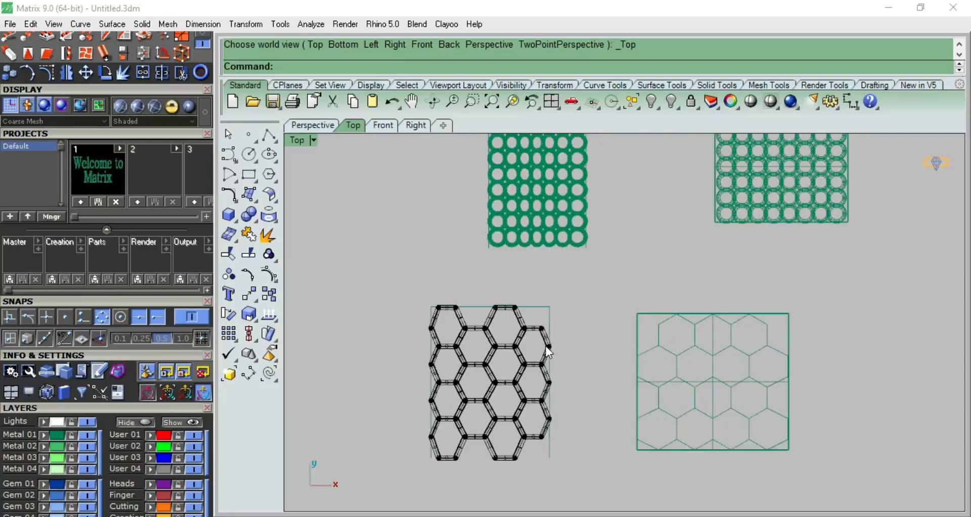
pyautogui.scroll(-2, 547, 347)
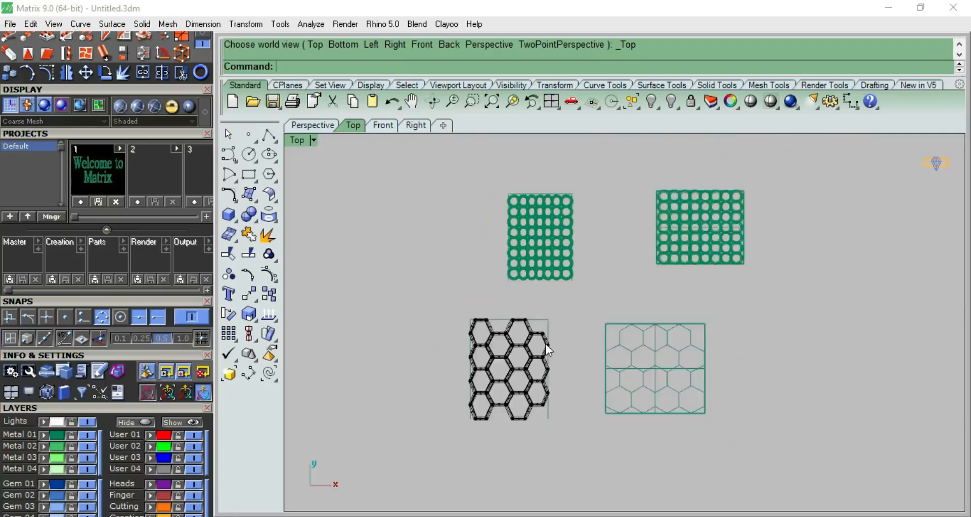
pyautogui.hotkey('ctrl', 'F4')
pyautogui.moveTo(547, 347); pyautogui.dragTo(501, 303, button='right')
pyautogui.scroll(4, 491, 288)
pyautogui.scroll(-6, 490, 282)
pyautogui.moveTo(524, 271); pyautogui.dragTo(551, 326, button='right')
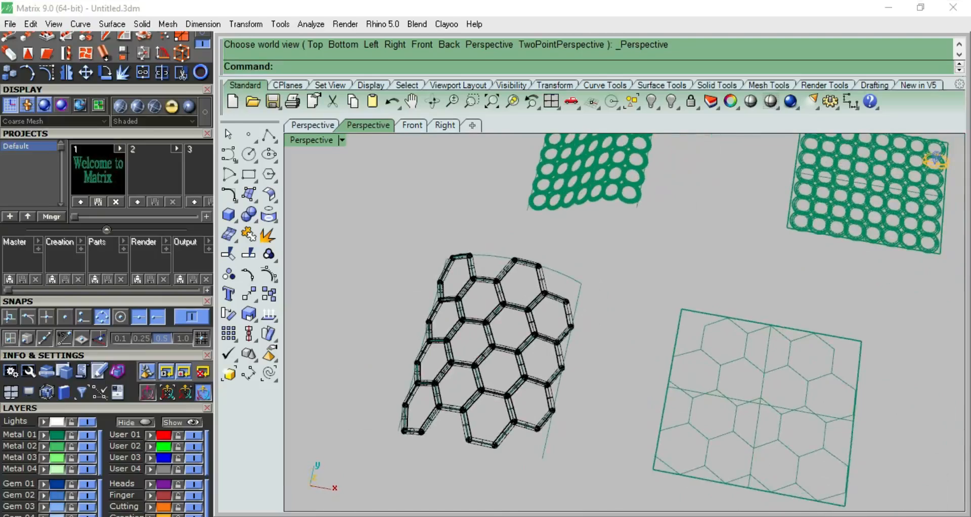
pyautogui.scroll(-6, 650, 344)
pyautogui.scroll(2, 650, 344)
pyautogui.moveTo(584, 317)
pyautogui.mouseDown(button='right')
pyautogui.moveTo(576, 281)
pyautogui.moveTo(588, 289)
pyautogui.moveTo(584, 330)
pyautogui.moveTo(581, 316)
pyautogui.mouseUp(button='right')
pyautogui.scroll(3, 579, 311)
pyautogui.scroll(-4, 618, 399)
pyautogui.scroll(4, 618, 398)
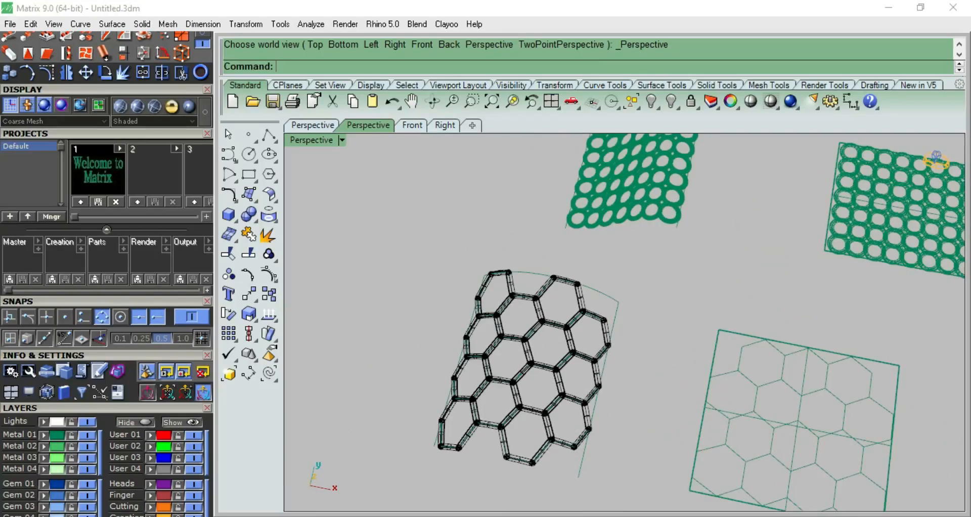